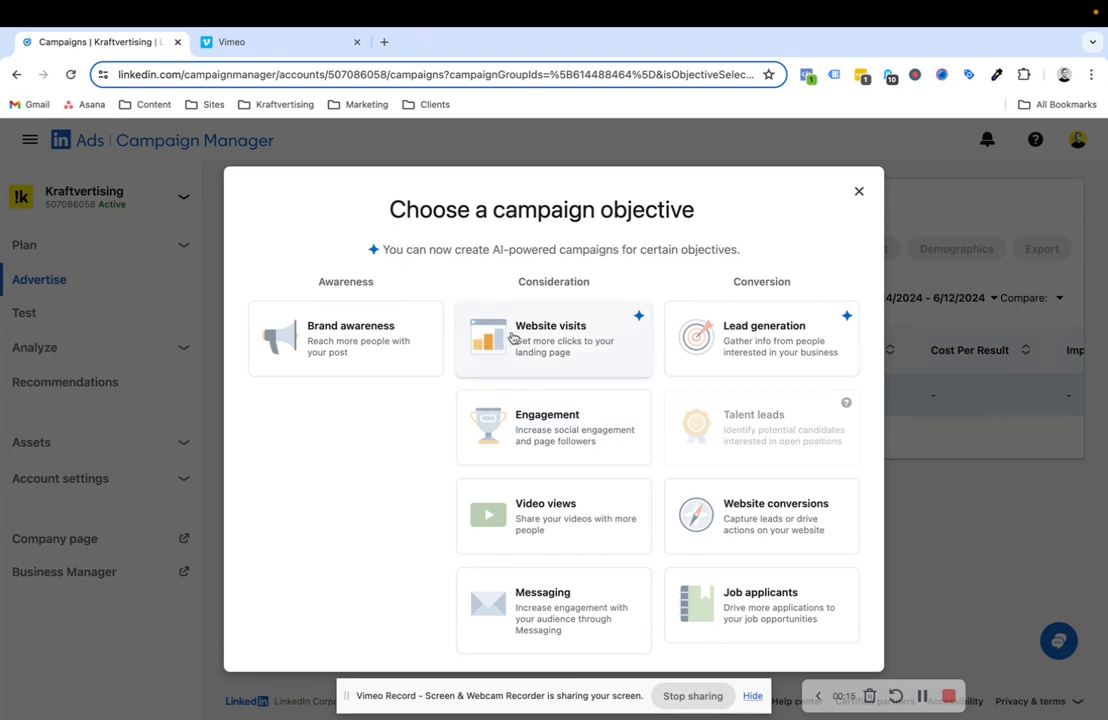
# Start a Website visits campaign with the Classic build option in the Default Campaign Group.
pyautogui.click(561, 344)
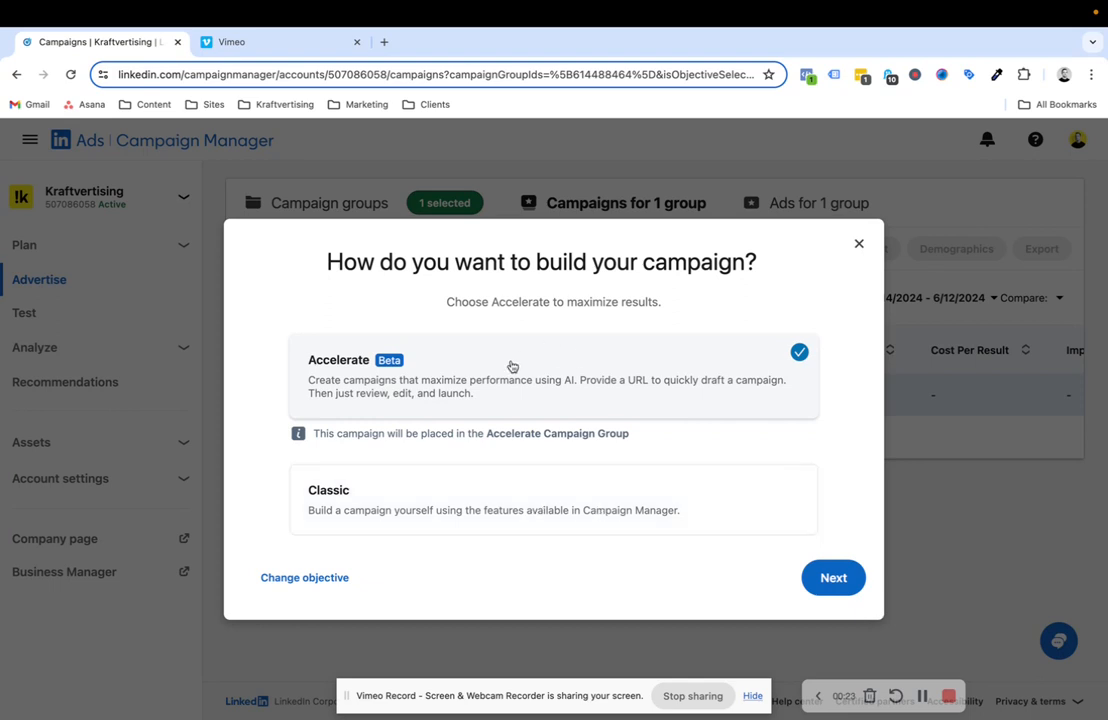
pyautogui.click(564, 471)
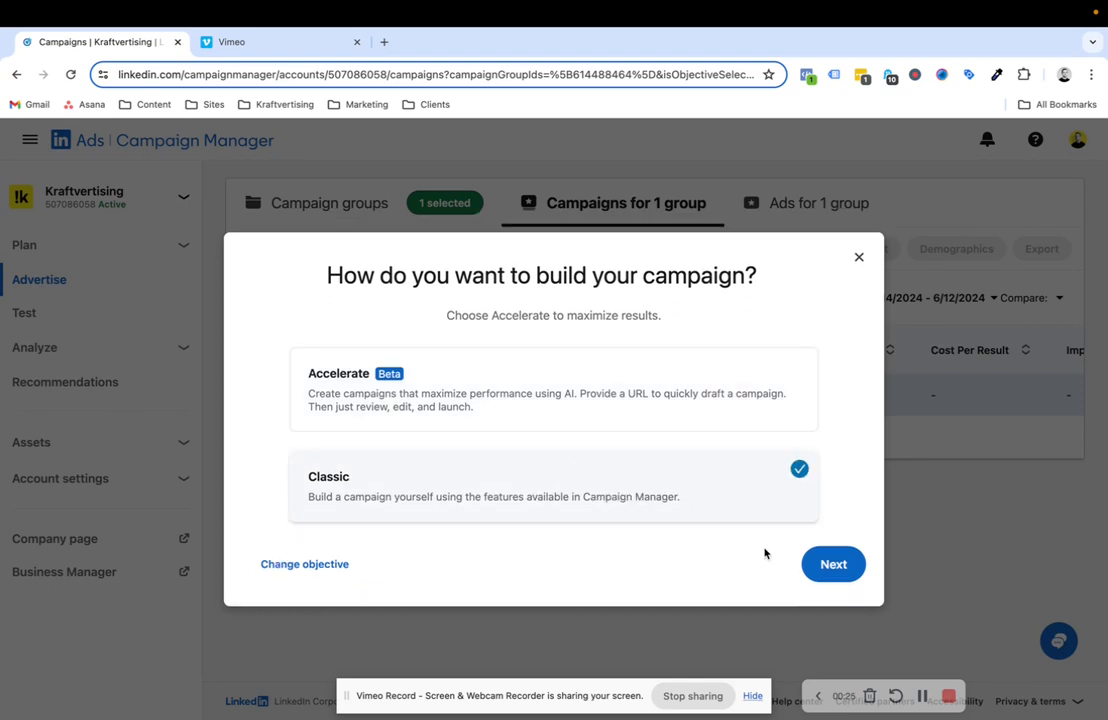
pyautogui.click(852, 565)
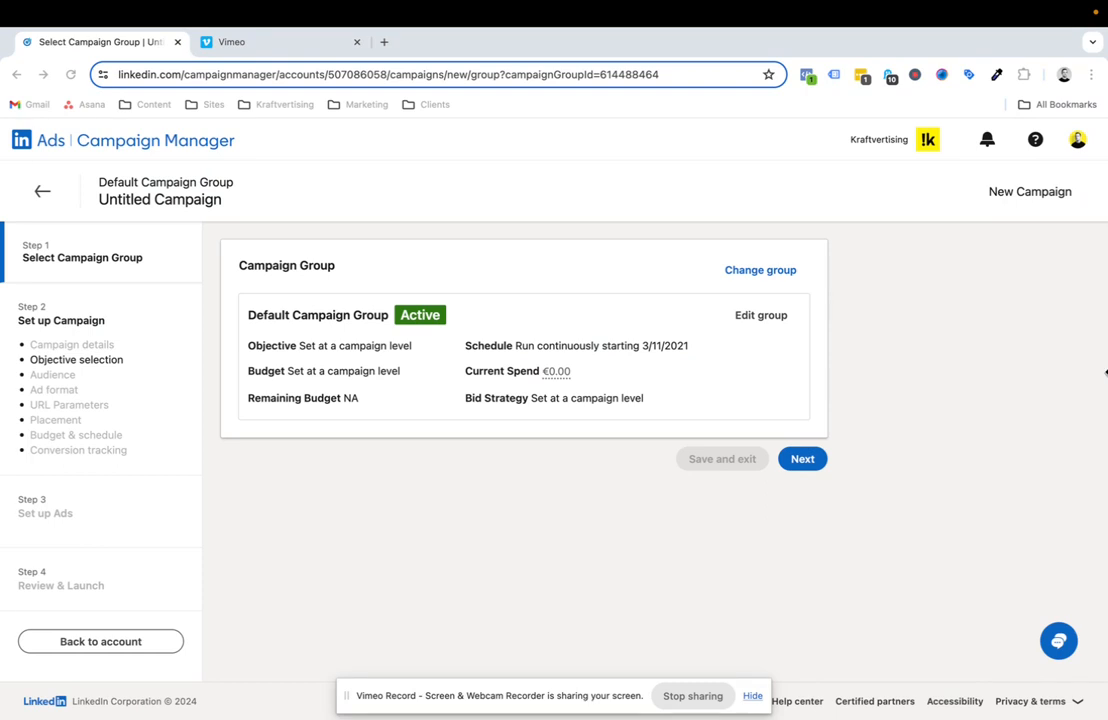
pyautogui.click(796, 459)
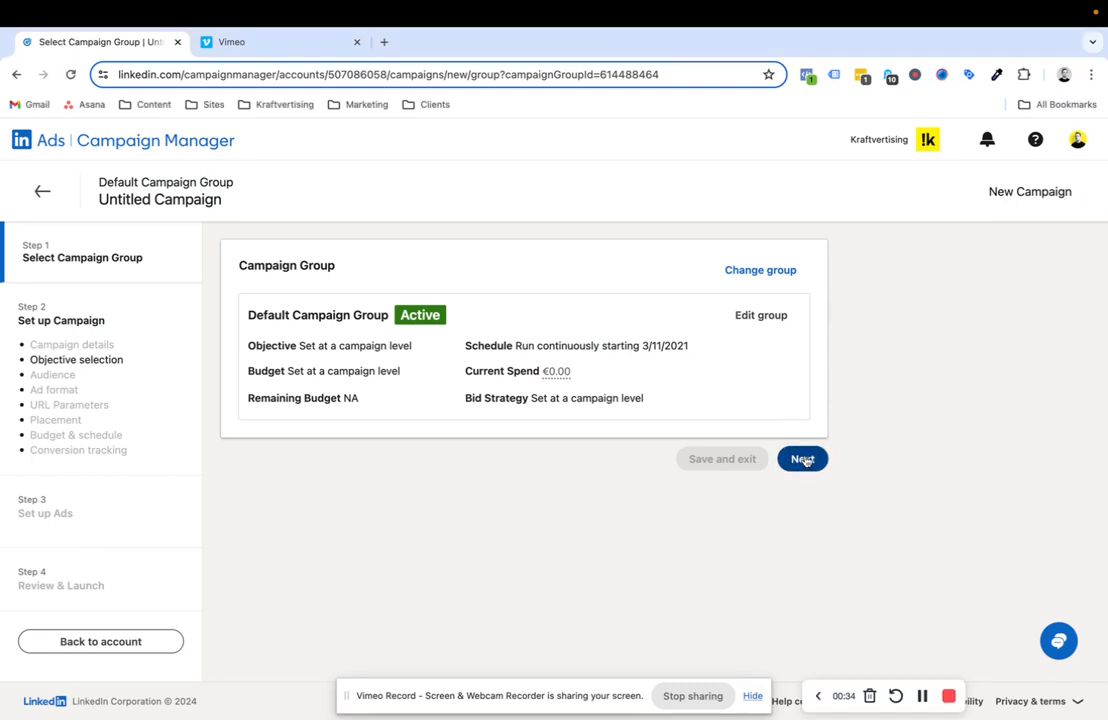
# Name the campaign LD_CZ_NU_CL_vid_Startups_JT:SocialMarketer and choose Website visits as its objective.
pyautogui.click(440, 310)
pyautogui.write('LD_CZ_NU_CL_vid_Startups_CA:Techlist')
pyautogui.hotkey('ctrl', 'a')
pyautogui.write('LD_CZ_NU_CL_vid_Startups_CA:Techlist')
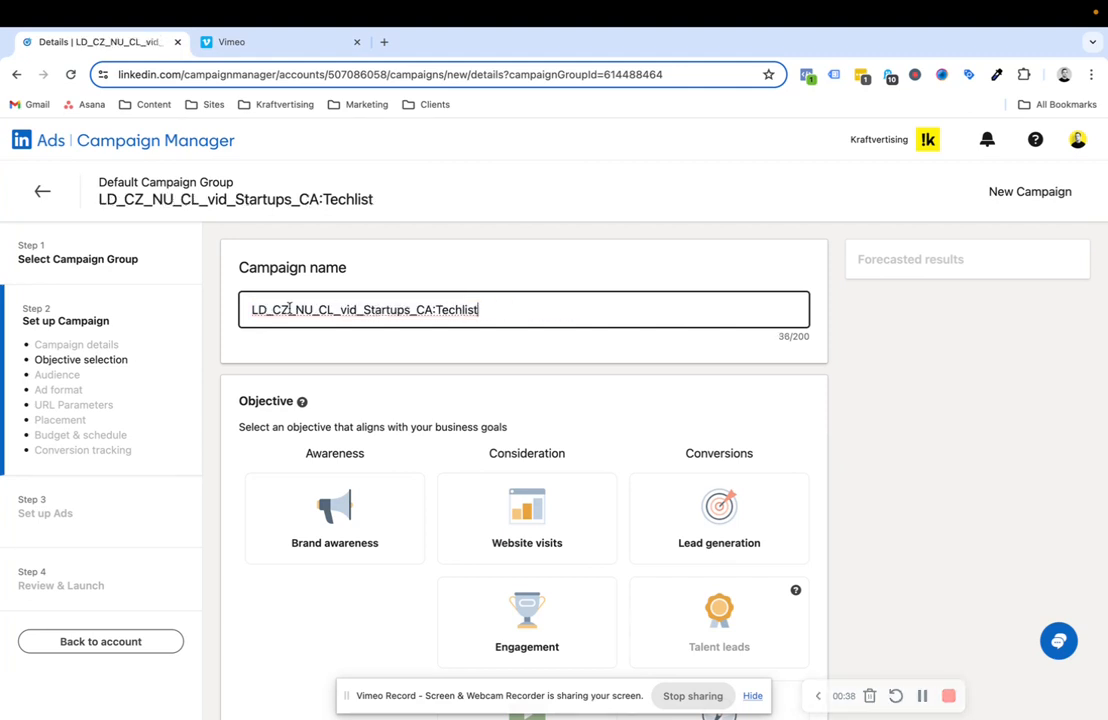
pyautogui.moveTo(481, 309); pyautogui.dragTo(415, 310)
pyautogui.write('JT')
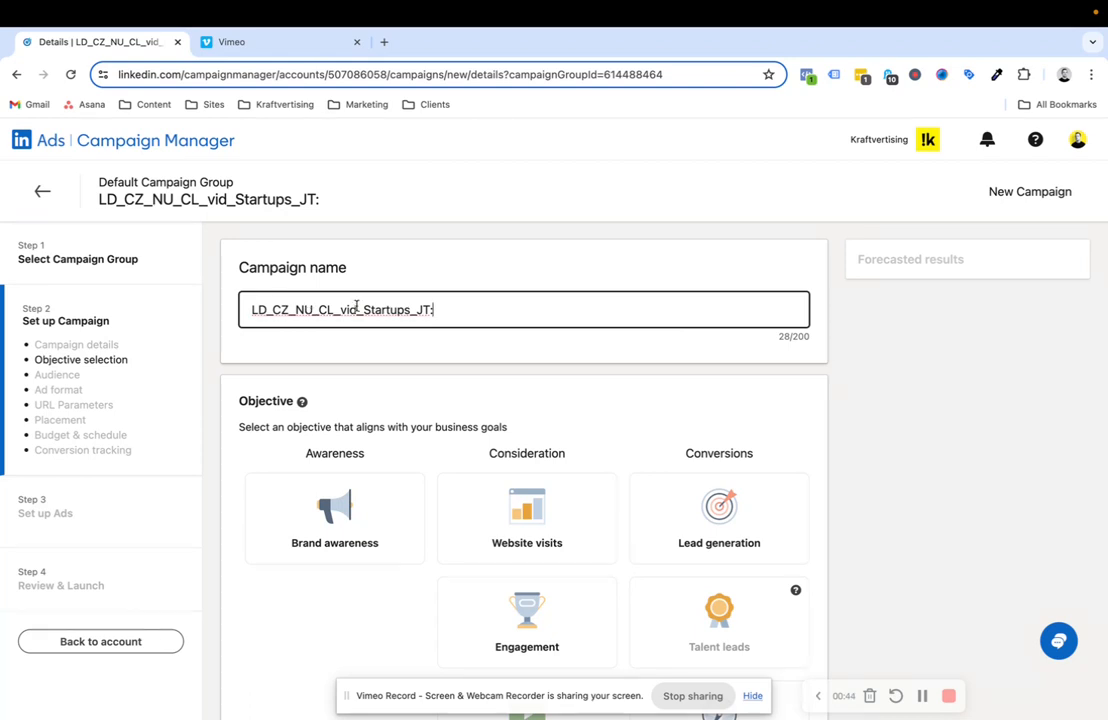
pyautogui.write(':SocialMarketer')
pyautogui.scroll(-2, 507, 359)
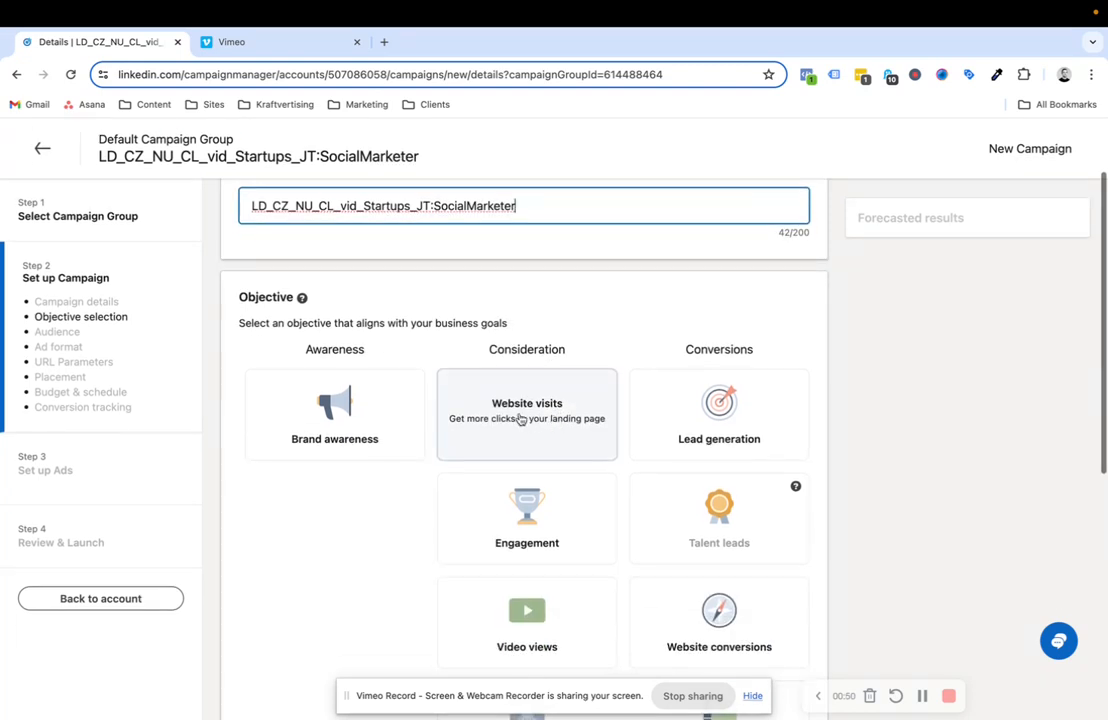
pyautogui.click(562, 424)
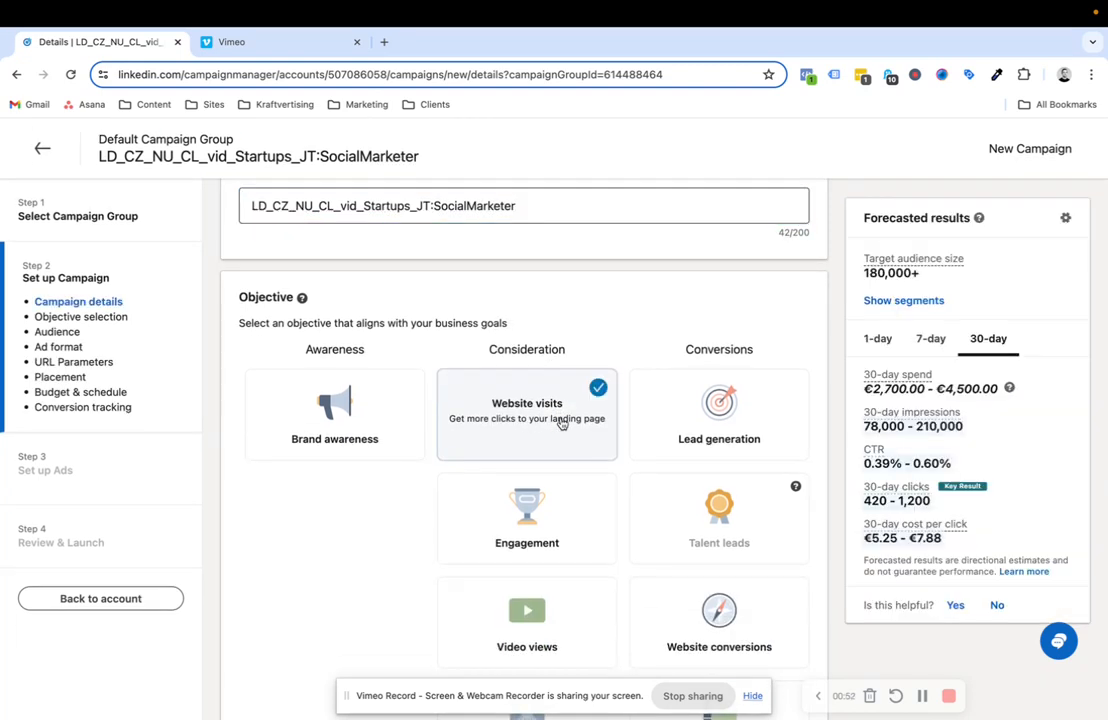
# Replace Slovakia with Czechia as the audience location and restrict targeting to Permanent location.
pyautogui.scroll(-4, 562, 424)
pyautogui.scroll(-3, 561, 424)
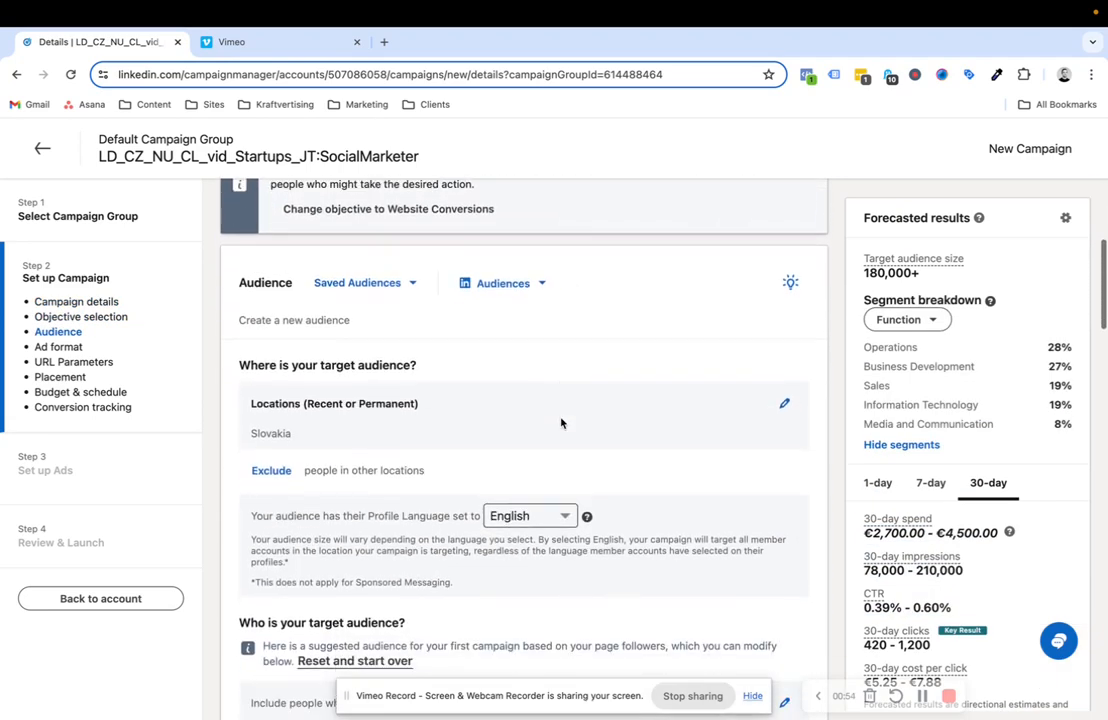
pyautogui.click(786, 365)
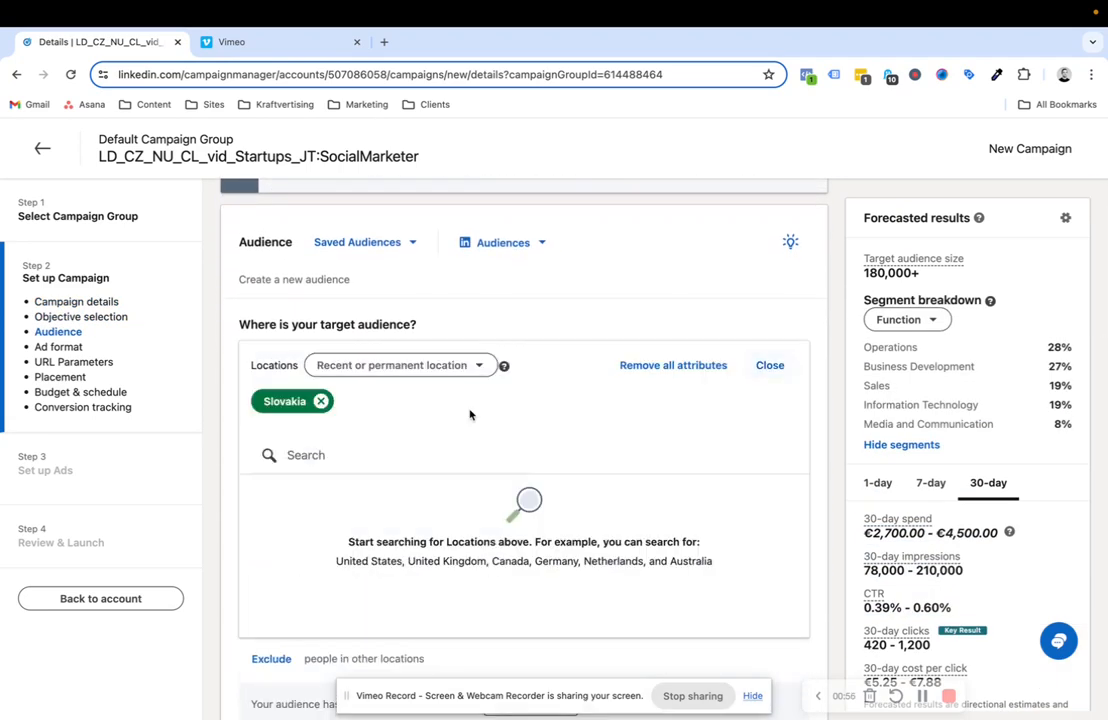
pyautogui.click(322, 400)
pyautogui.write('czech')
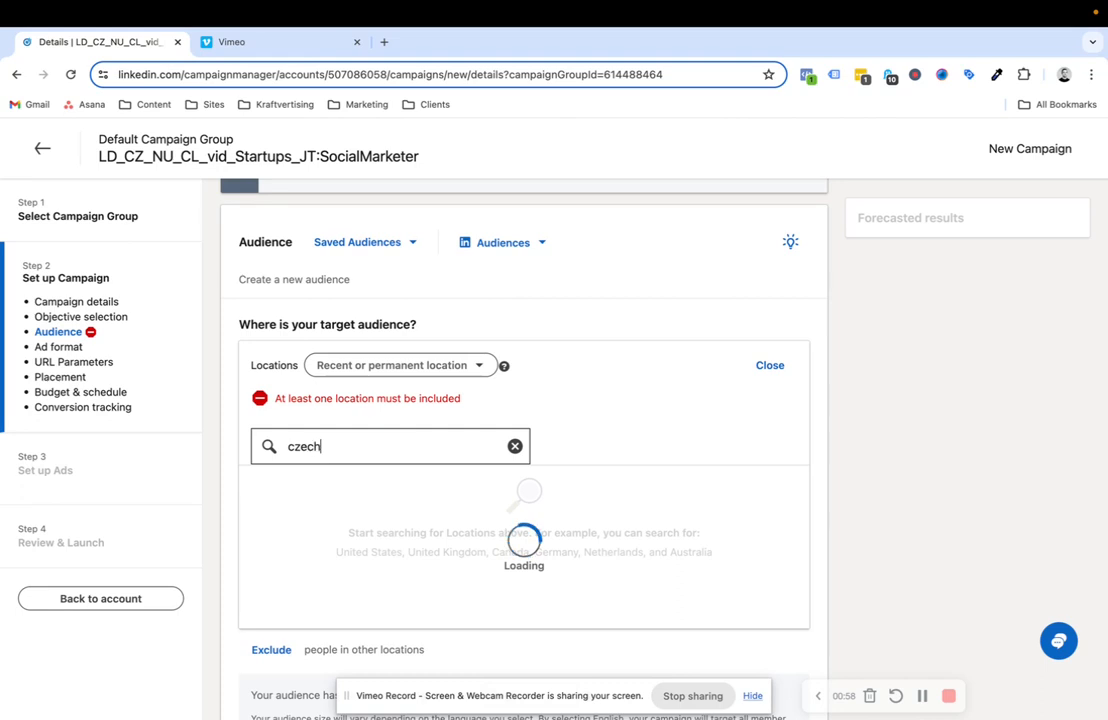
pyautogui.scroll(-1, 330, 440)
pyautogui.click(322, 420)
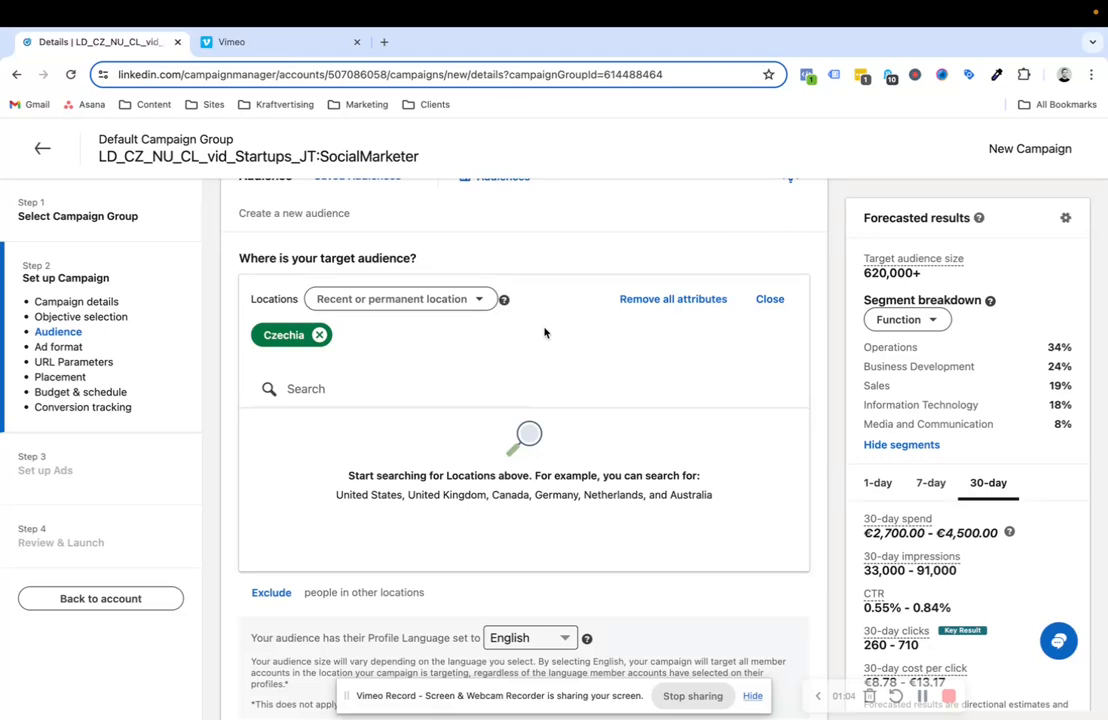
pyautogui.click(456, 306)
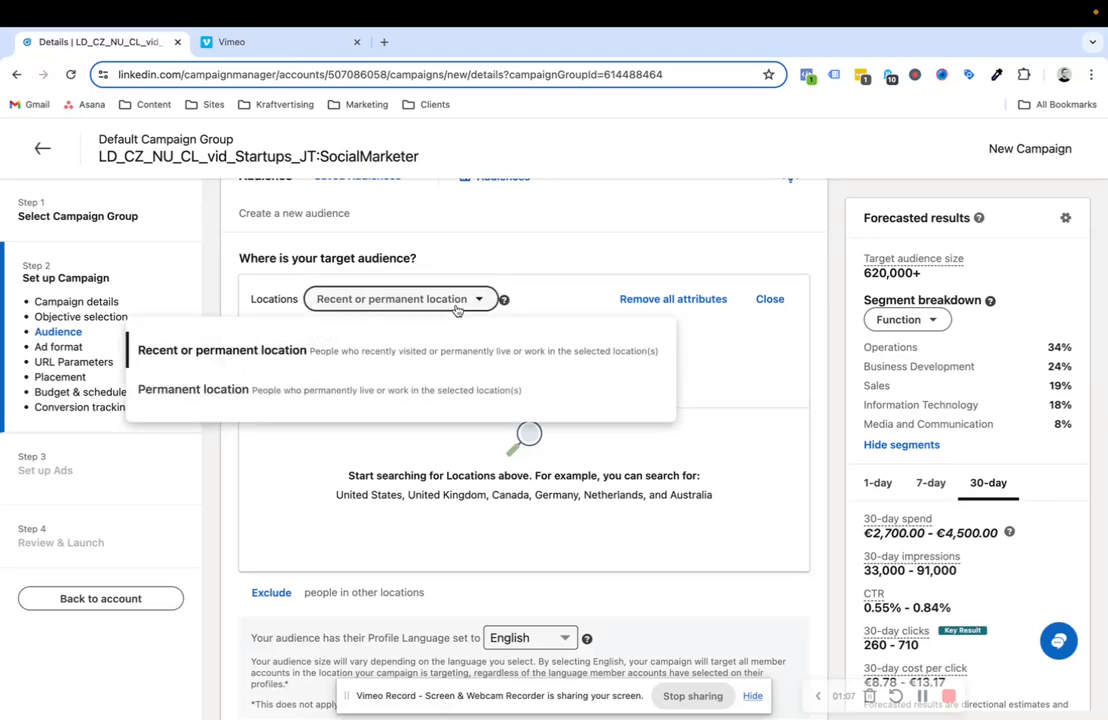
pyautogui.click(403, 381)
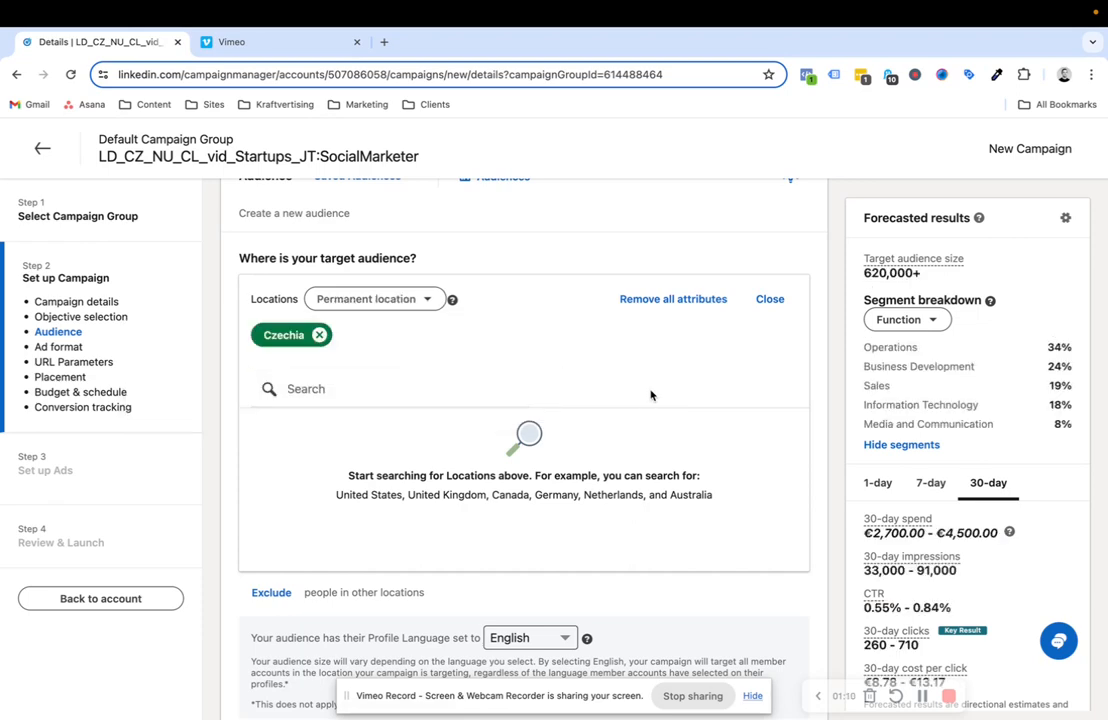
# Turn off Audience Expansion for the target audience.
pyautogui.scroll(-5, 650, 395)
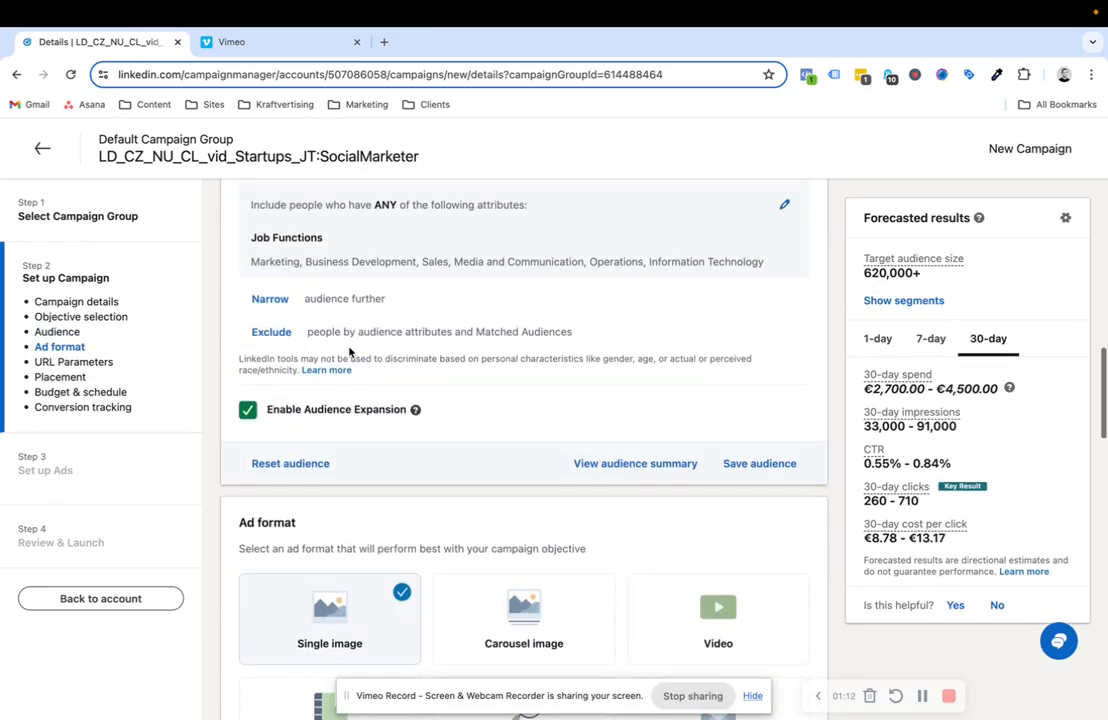
pyautogui.scroll(3, 349, 352)
pyautogui.click(262, 578)
# Exclude the LinkedIn Audience Network from the campaign's placements.
pyautogui.scroll(-5, 433, 564)
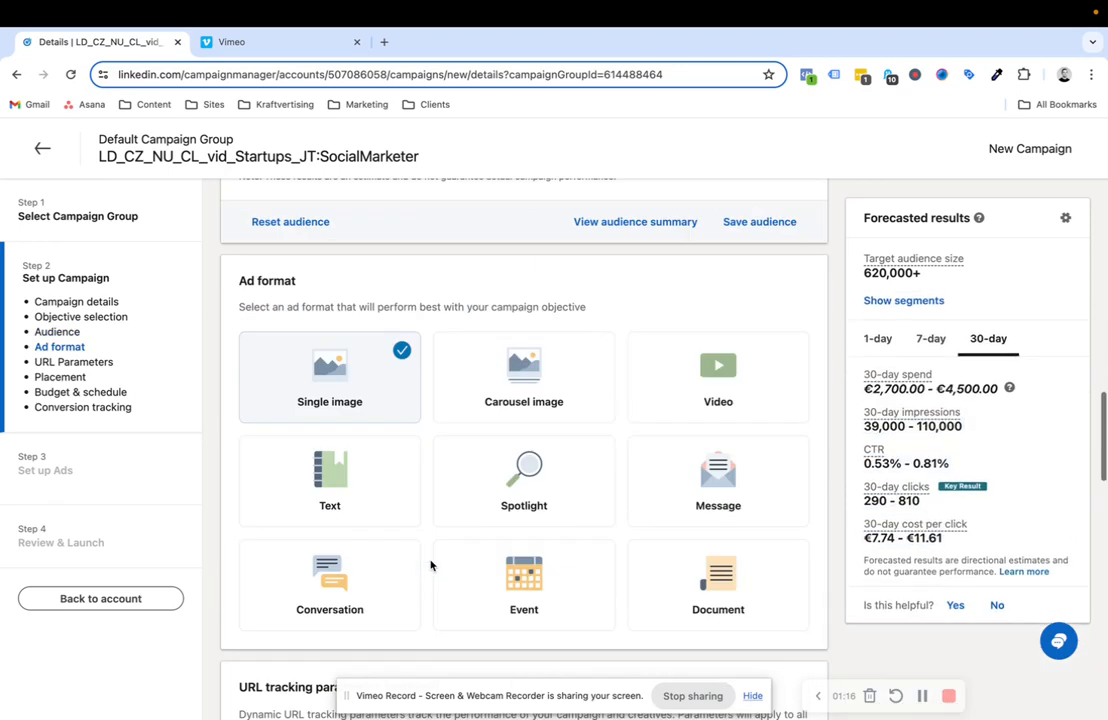
pyautogui.scroll(-8, 430, 563)
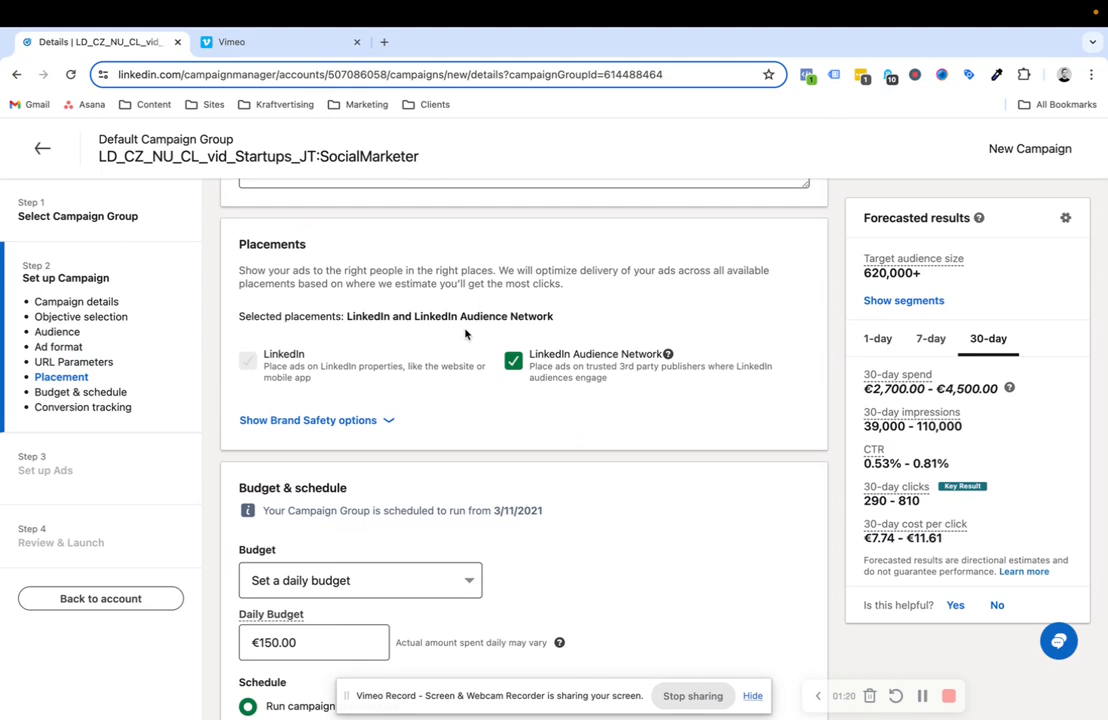
pyautogui.click(513, 362)
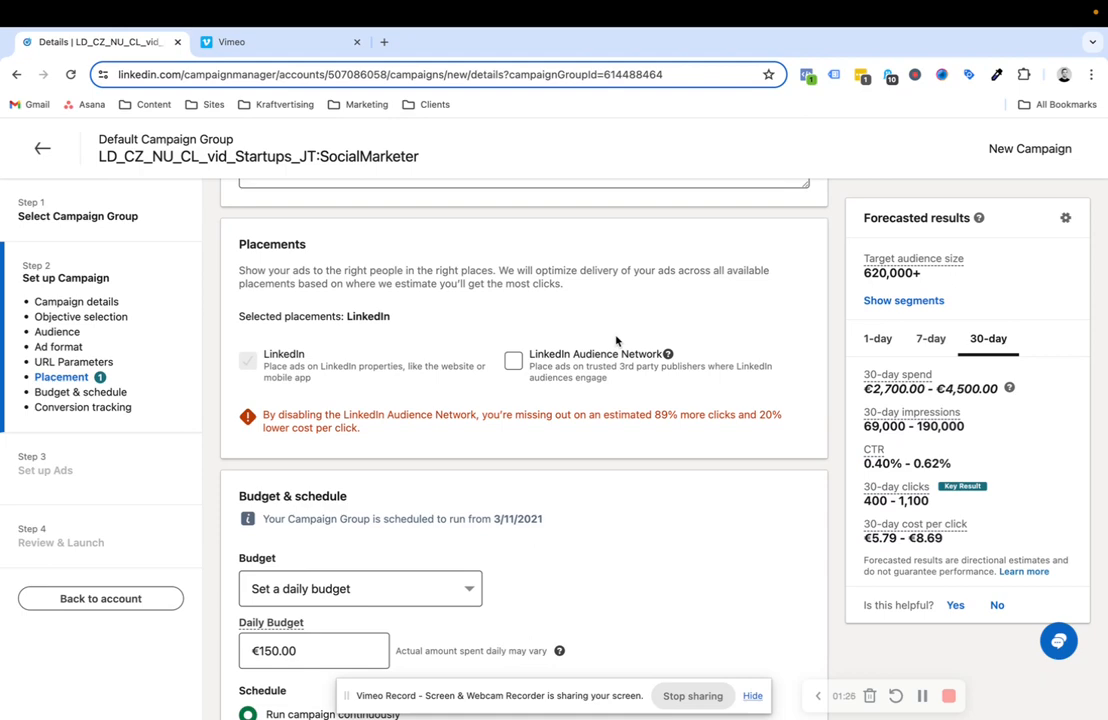
# Choose Video as the campaign's ad format.
pyautogui.scroll(-5, 719, 413)
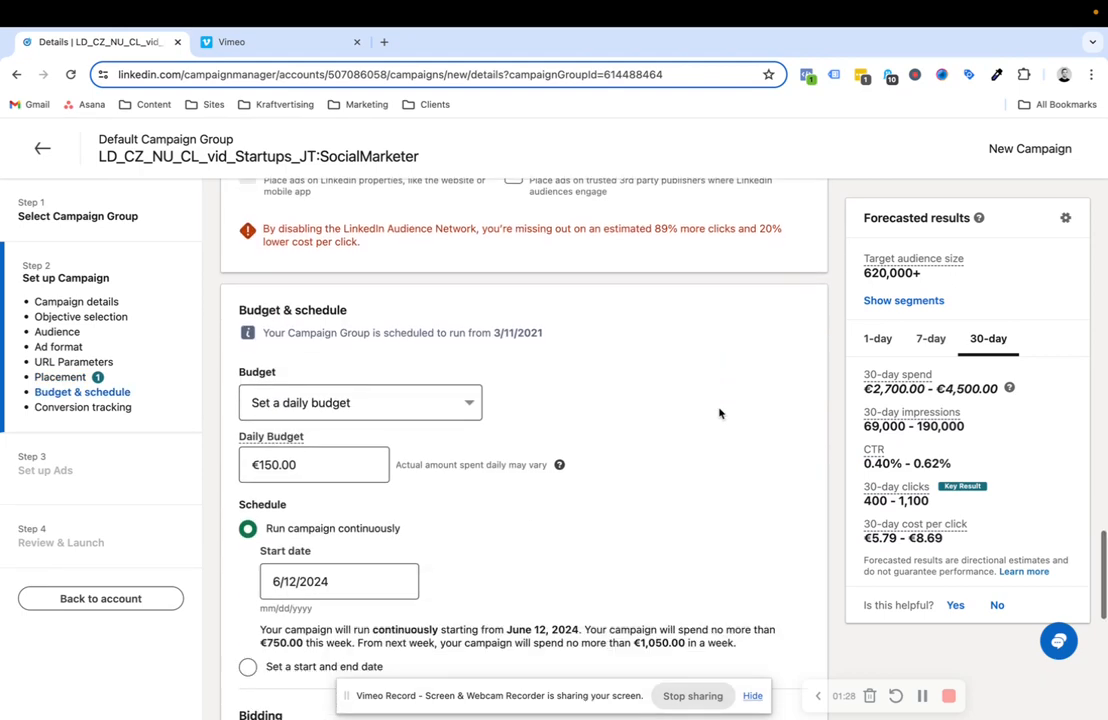
pyautogui.scroll(15, 719, 413)
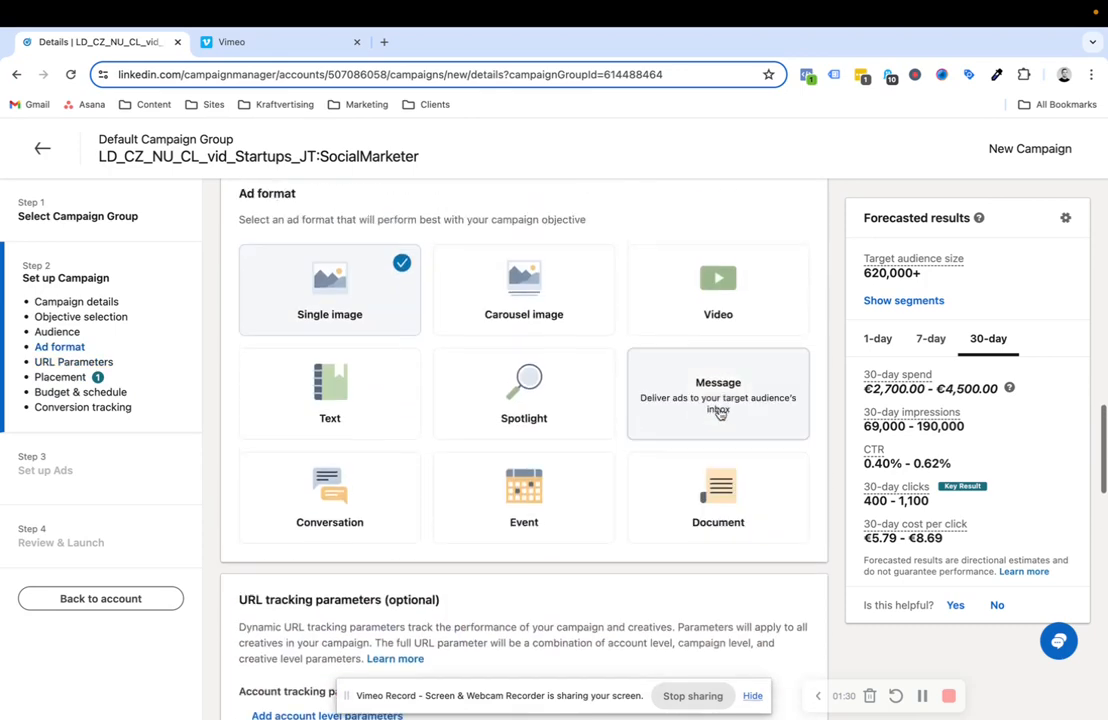
pyautogui.scroll(-5, 719, 413)
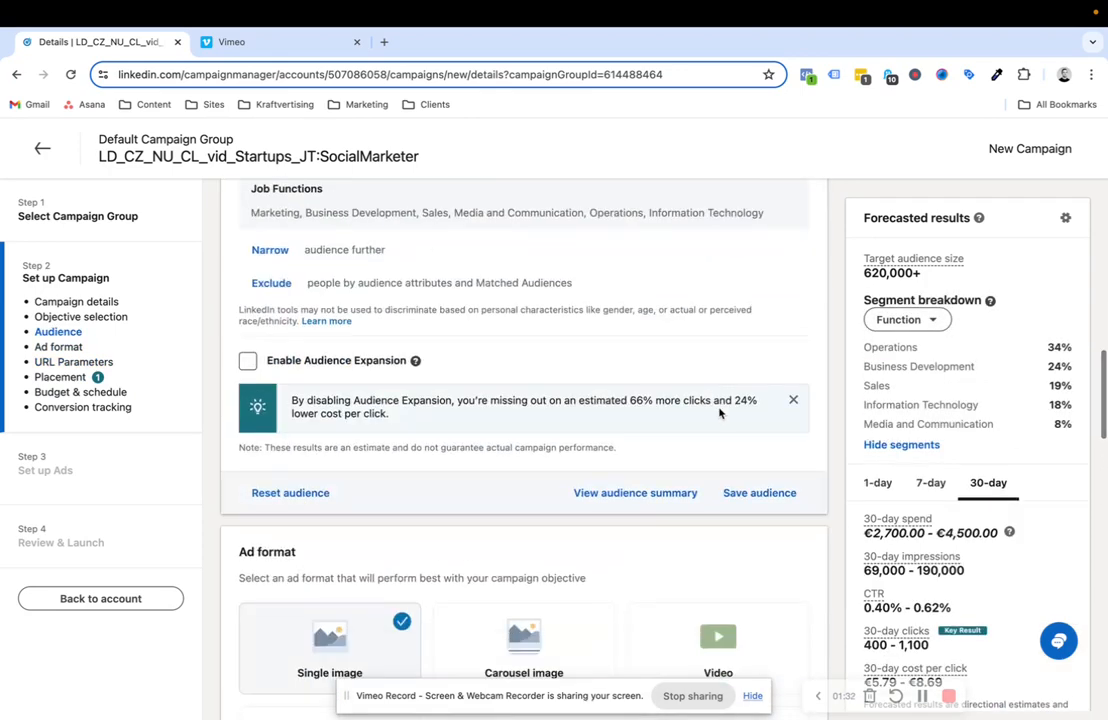
pyautogui.scroll(-3, 719, 413)
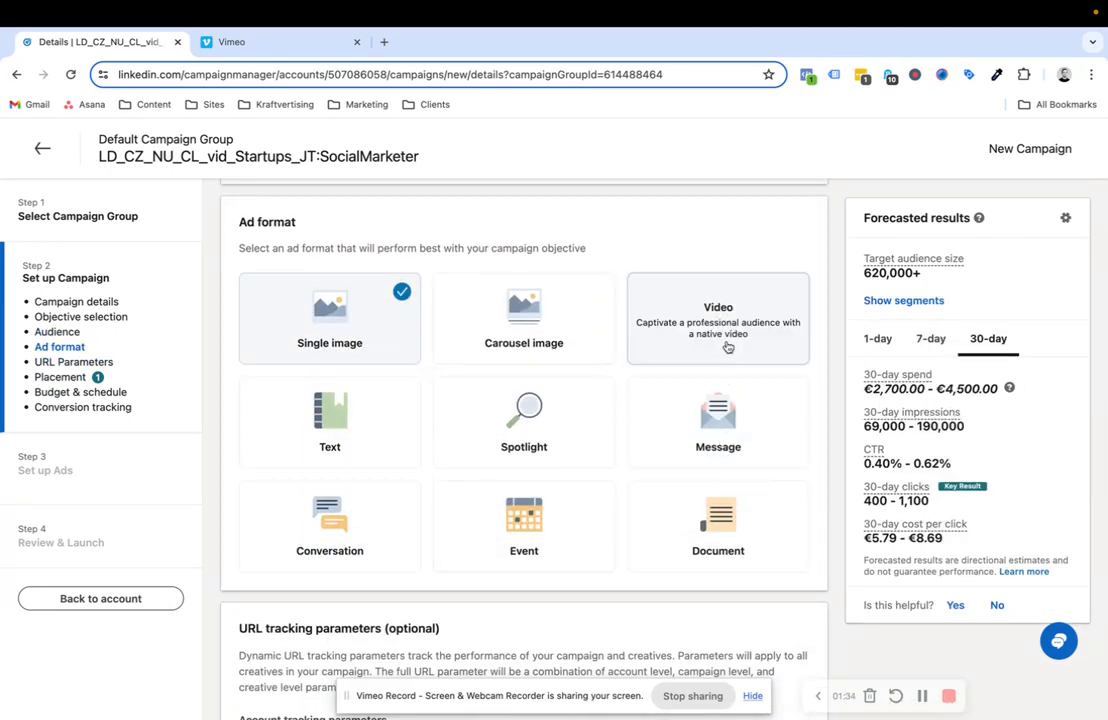
pyautogui.click(728, 347)
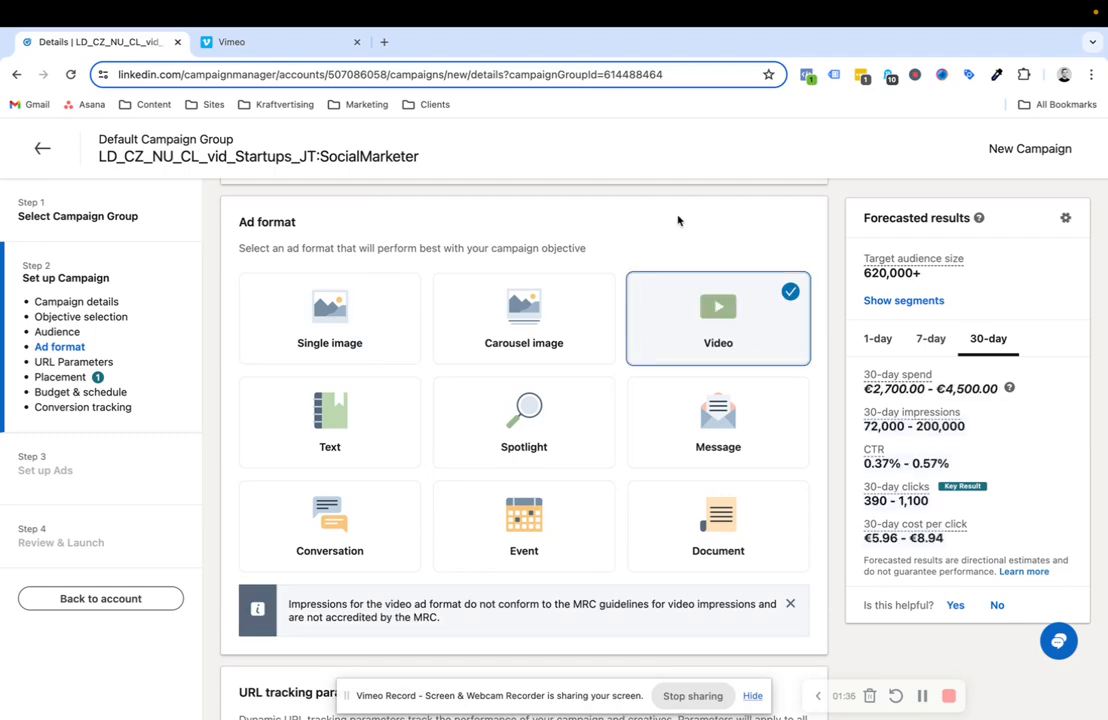
# Review the profile language options available for the target audience.
pyautogui.scroll(3, 677, 220)
pyautogui.scroll(4, 677, 220)
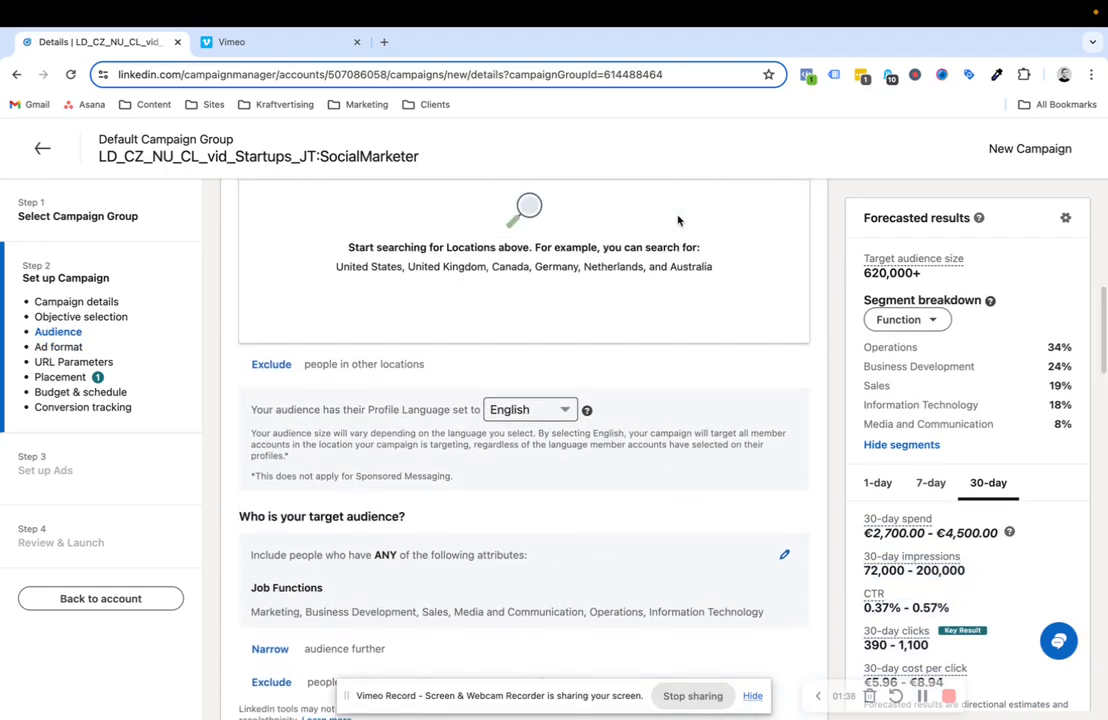
pyautogui.scroll(3, 684, 573)
pyautogui.scroll(-4, 684, 573)
pyautogui.scroll(-1, 720, 470)
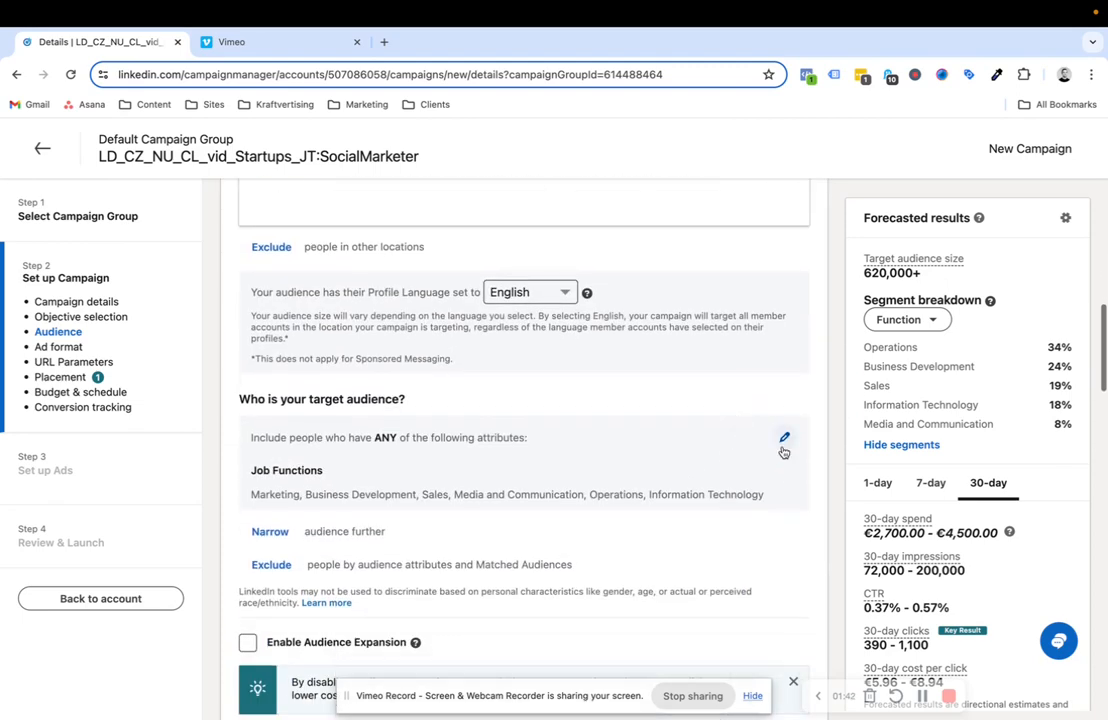
pyautogui.click(556, 288)
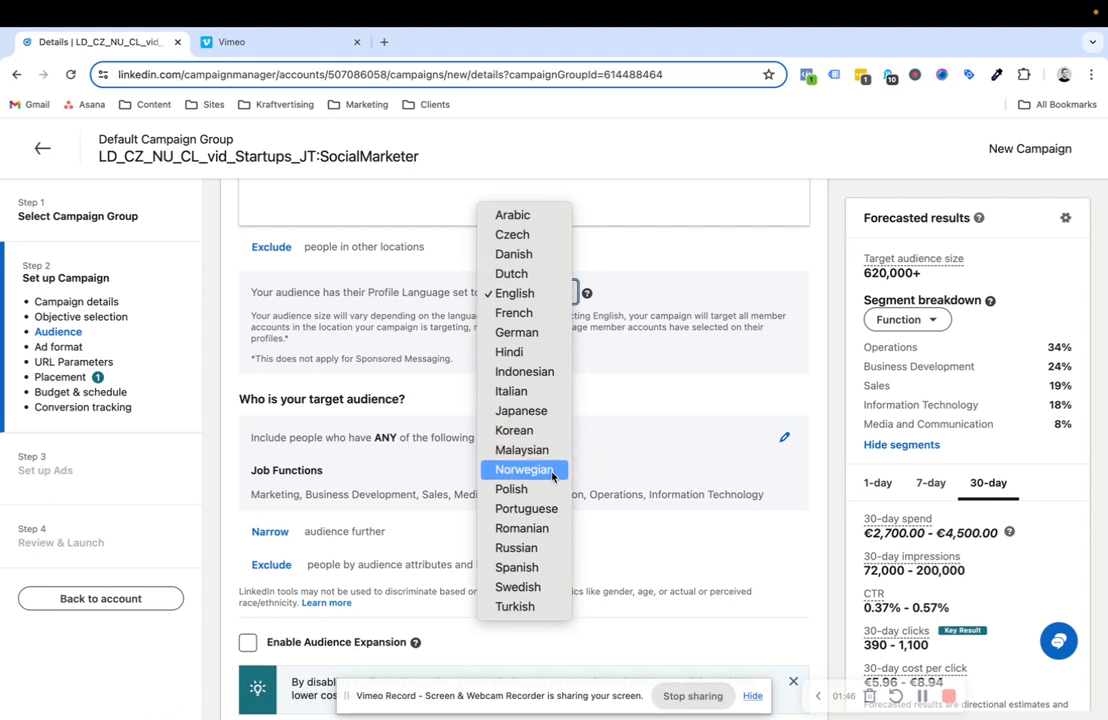
pyautogui.click(657, 356)
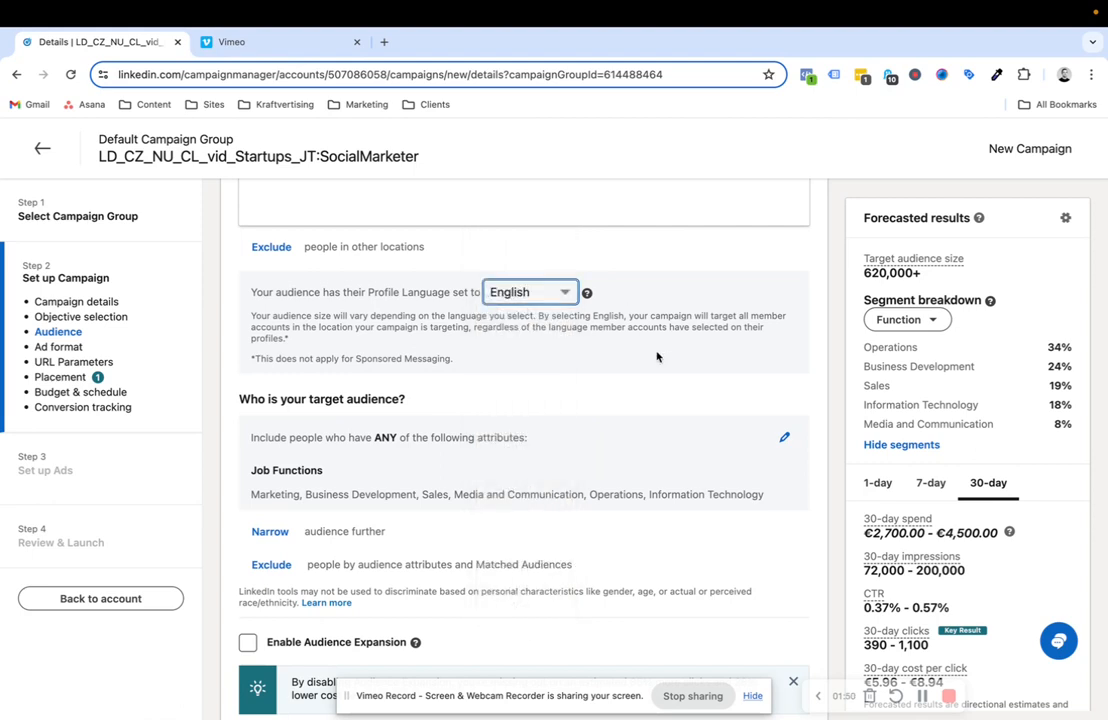
# Remove all suggested job functions from the target audience's included attributes.
pyautogui.click(784, 437)
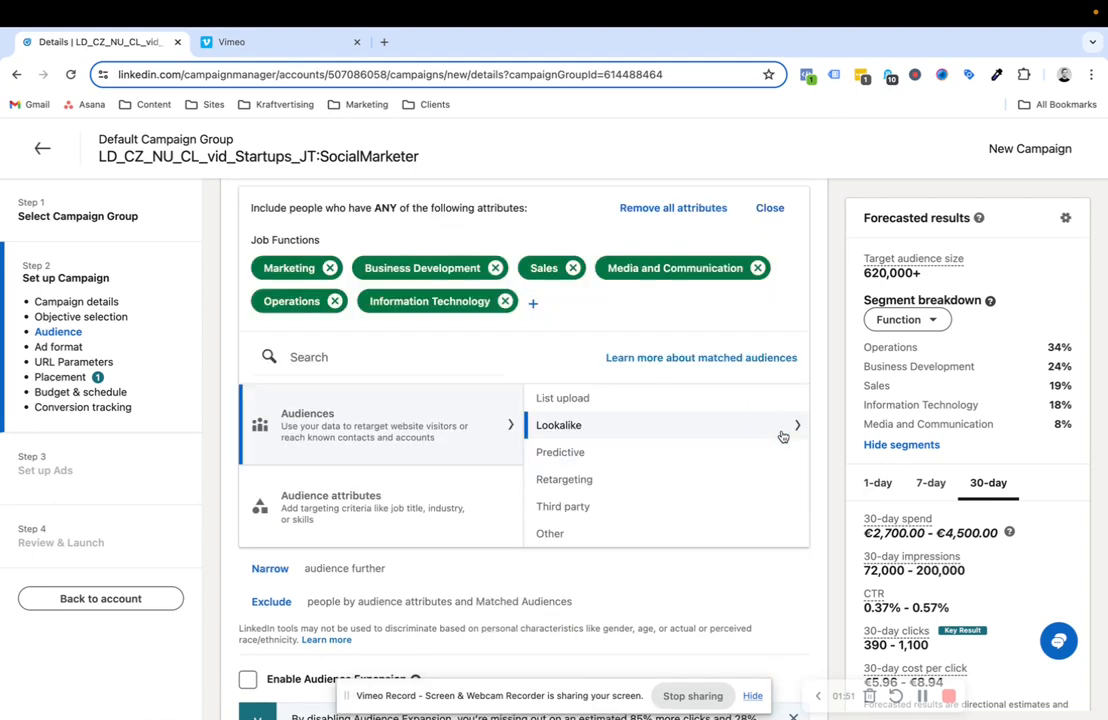
pyautogui.click(333, 269)
pyautogui.click(334, 269)
pyautogui.click(335, 269)
pyautogui.click(335, 270)
pyautogui.click(306, 270)
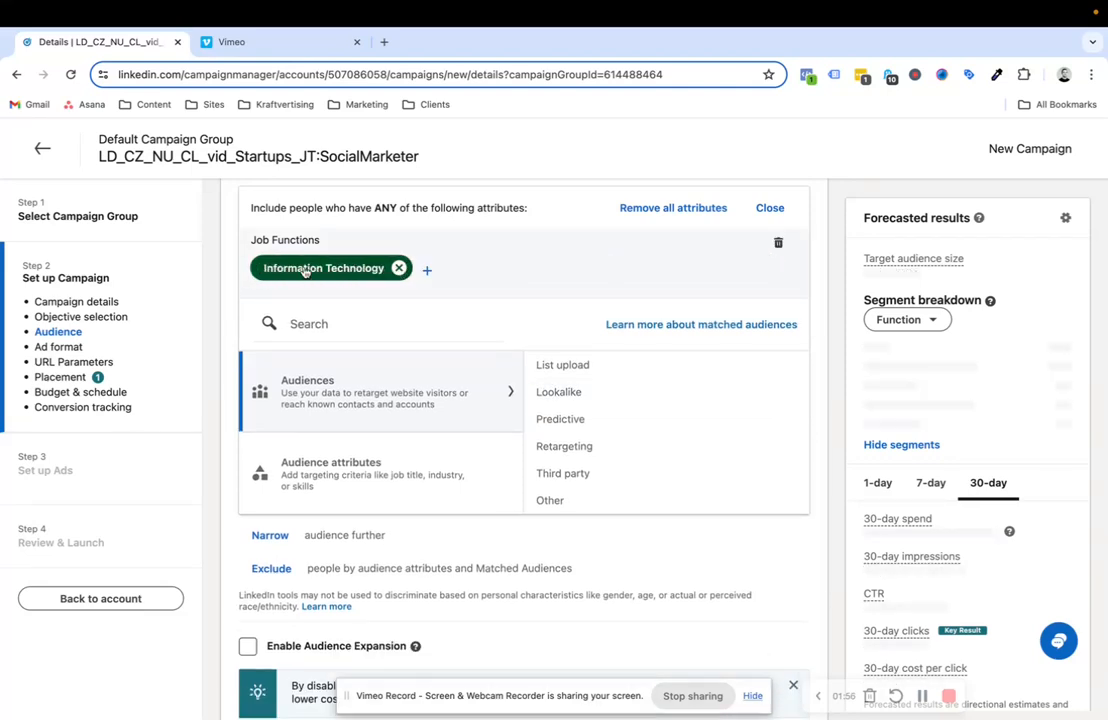
pyautogui.click(398, 268)
pyautogui.click(771, 210)
# Start defining the included target audience by job titles under the job experience attributes.
pyautogui.scroll(5, 556, 307)
pyautogui.scroll(-3, 556, 307)
pyautogui.scroll(-1, 556, 307)
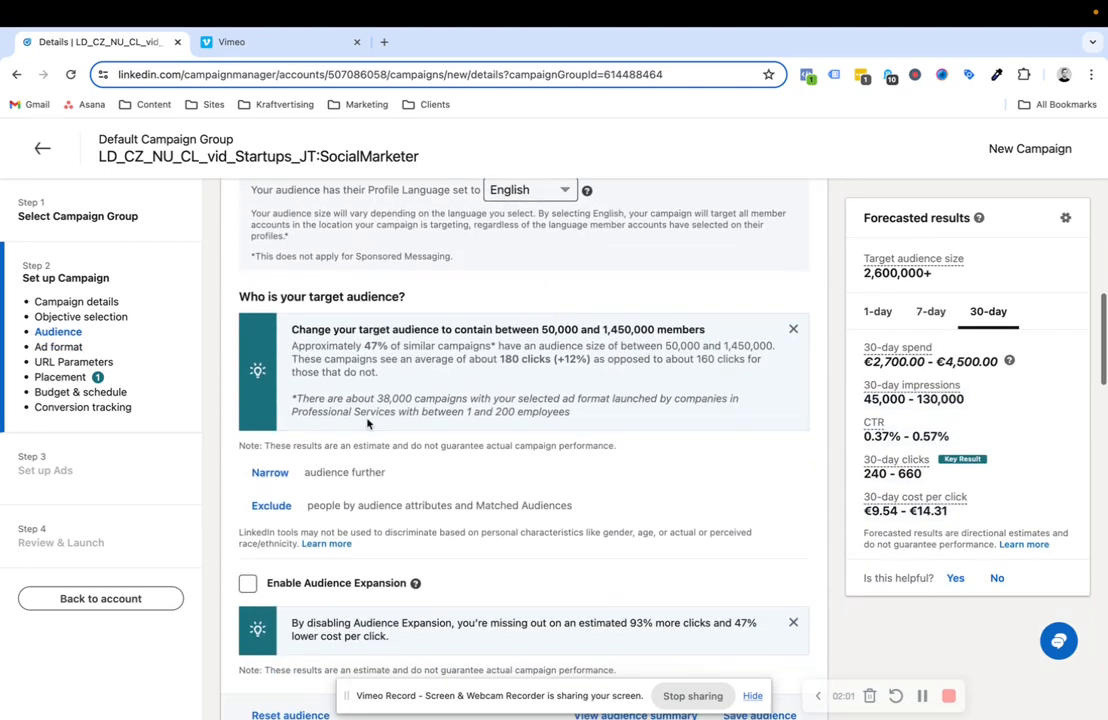
pyautogui.click(285, 475)
pyautogui.scroll(-5, 447, 525)
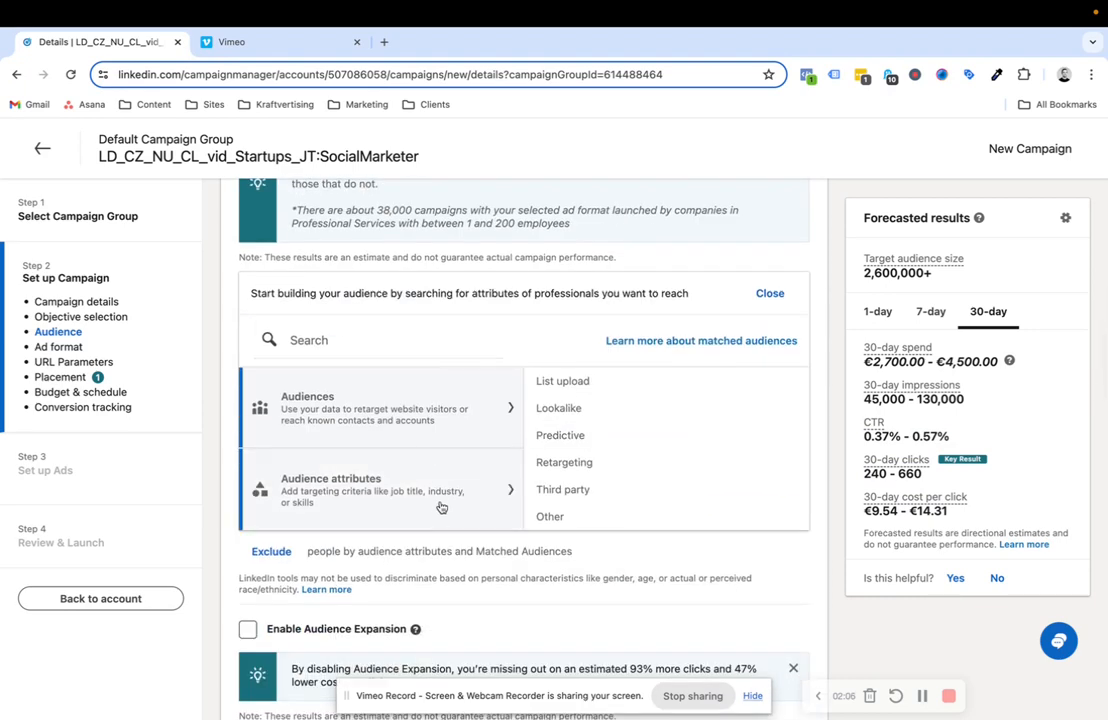
pyautogui.click(441, 508)
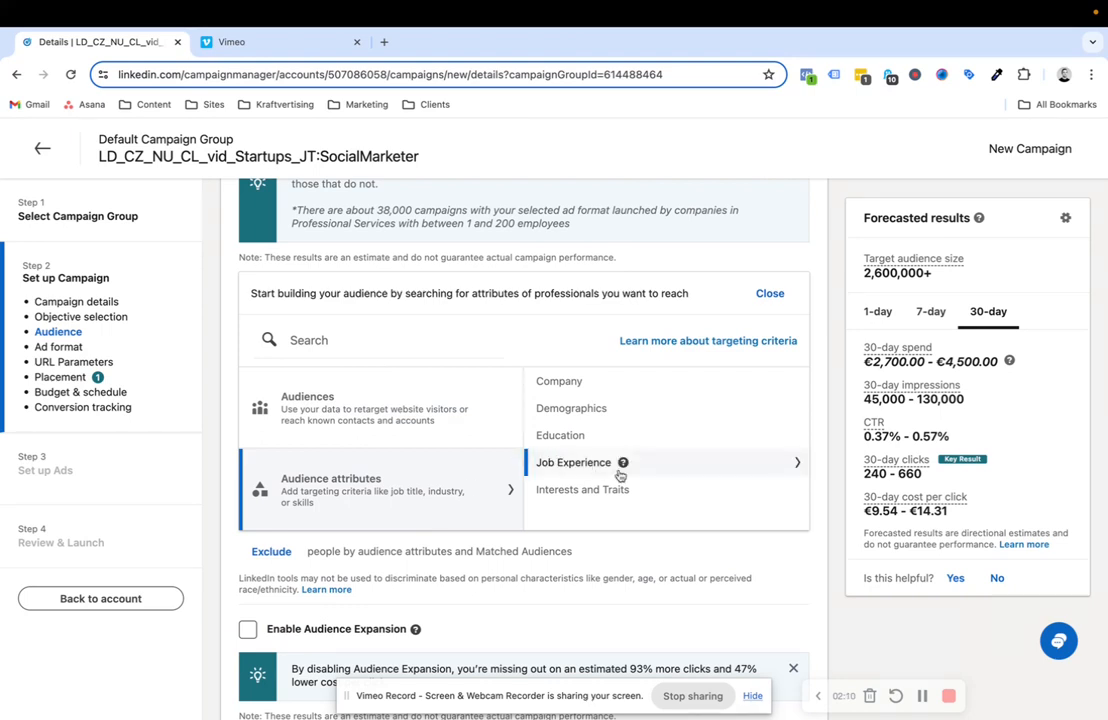
pyautogui.click(703, 474)
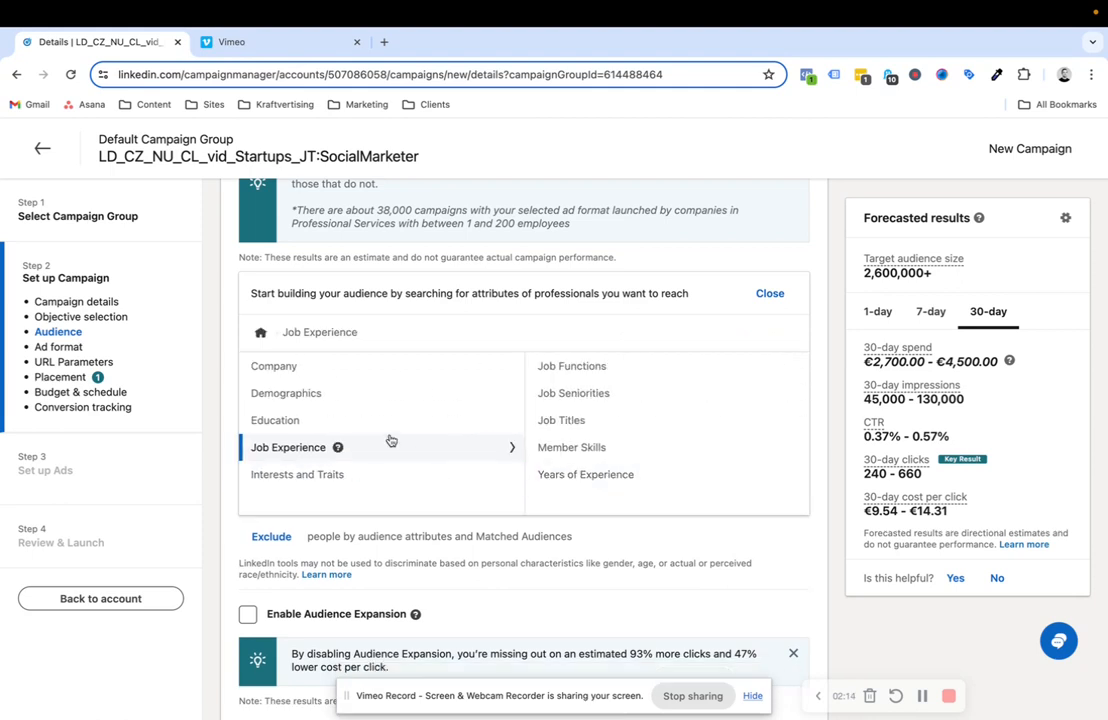
pyautogui.click(700, 420)
# Search the job titles for "social med" and include Social Media Manager in the target audience.
pyautogui.write('social')
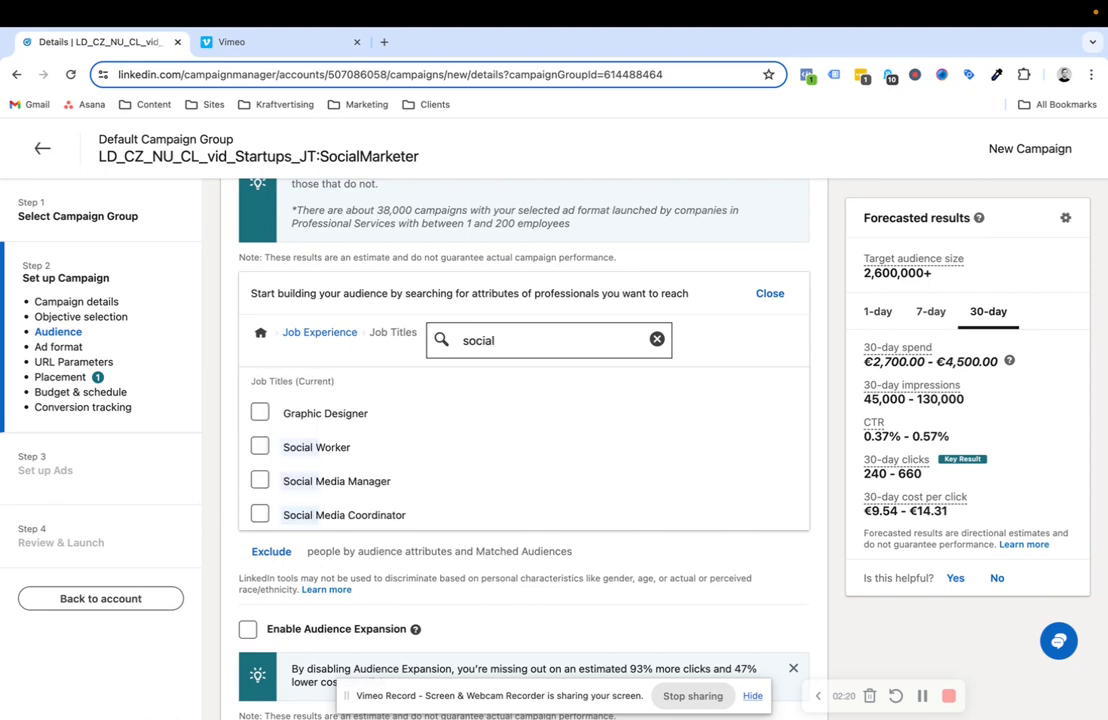
pyautogui.write(' ma')
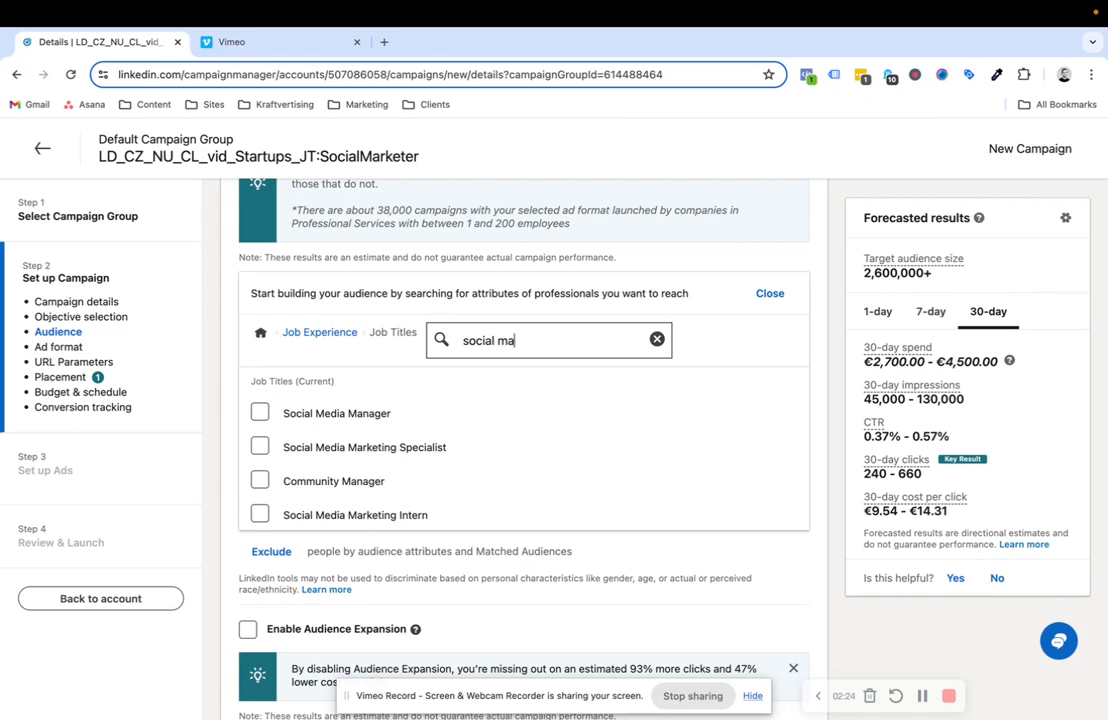
pyautogui.press('BackSpace')
pyautogui.write('ed')
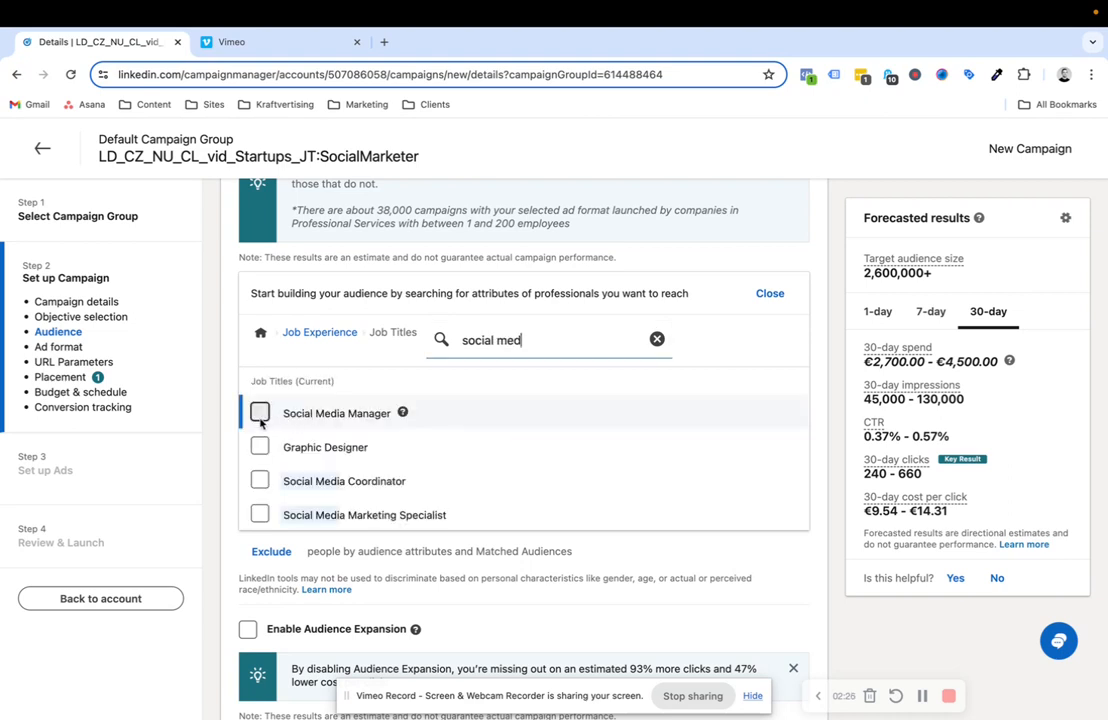
pyautogui.click(260, 414)
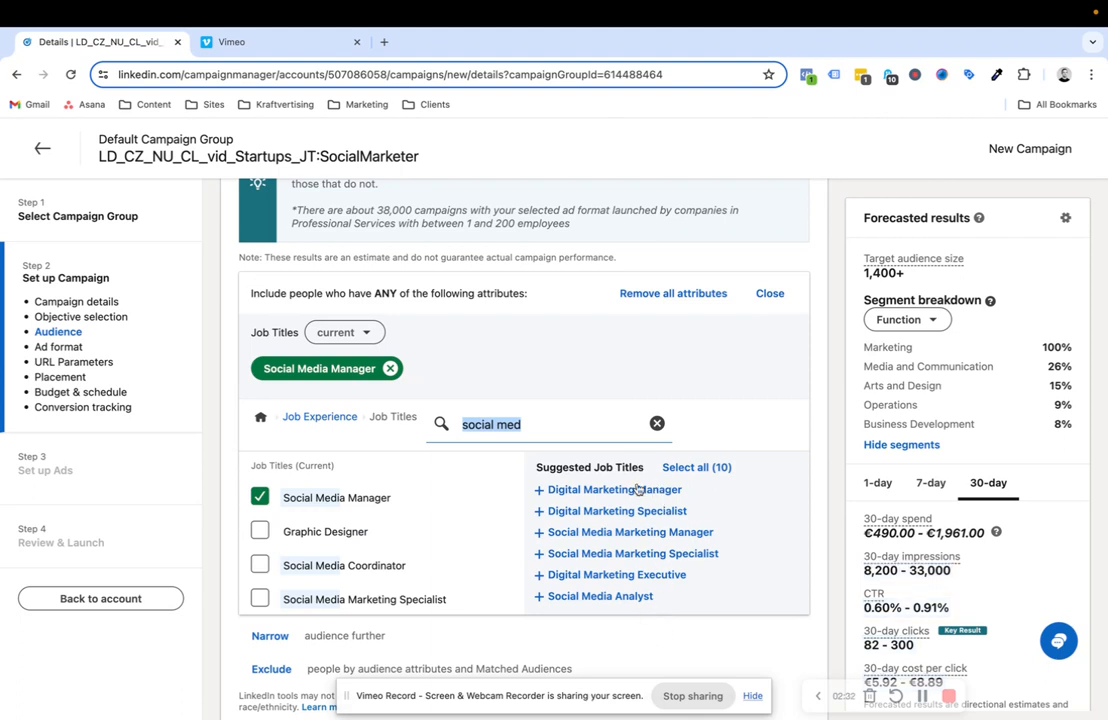
# Include the job titles Social Media Coordinator, Social Media Marketing Specialist, Social Media Director and Social Media Marketing Intern.
pyautogui.scroll(-3, 360, 576)
pyautogui.scroll(4, 300, 575)
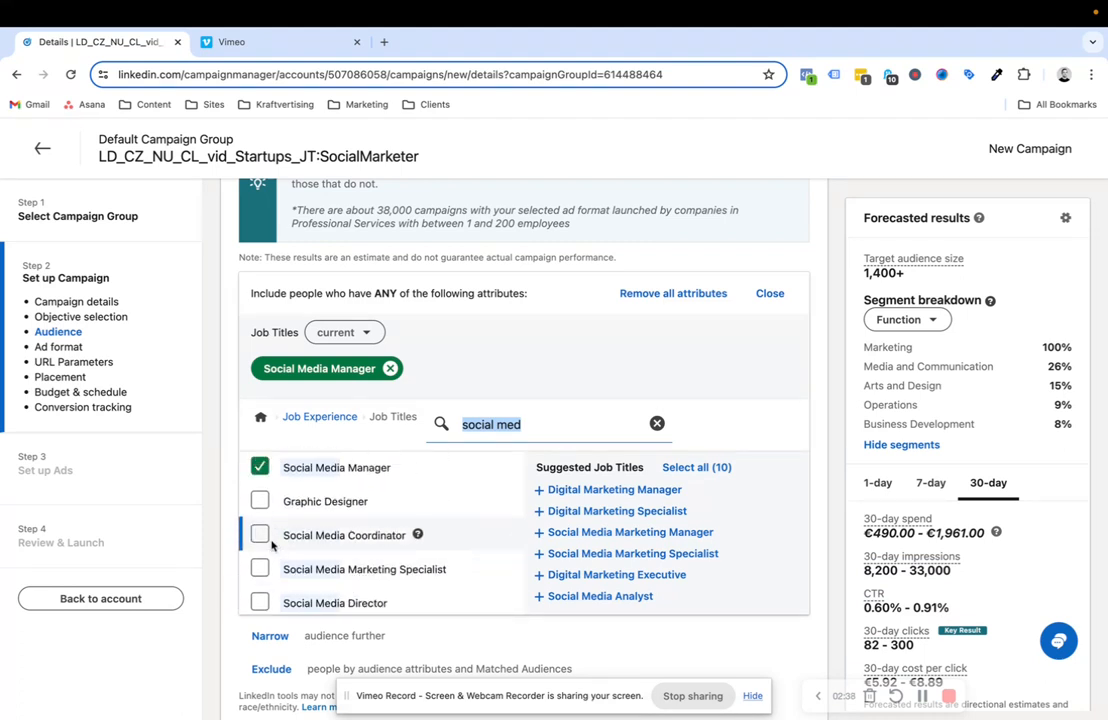
pyautogui.click(260, 535)
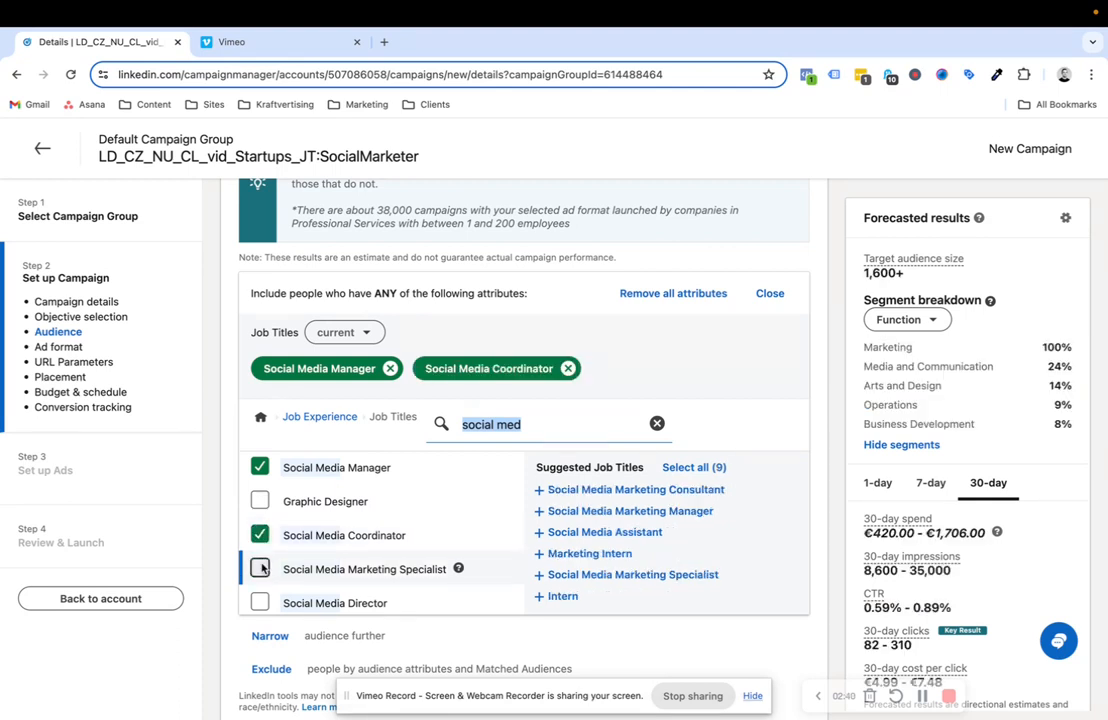
pyautogui.click(260, 569)
pyautogui.scroll(-2, 263, 621)
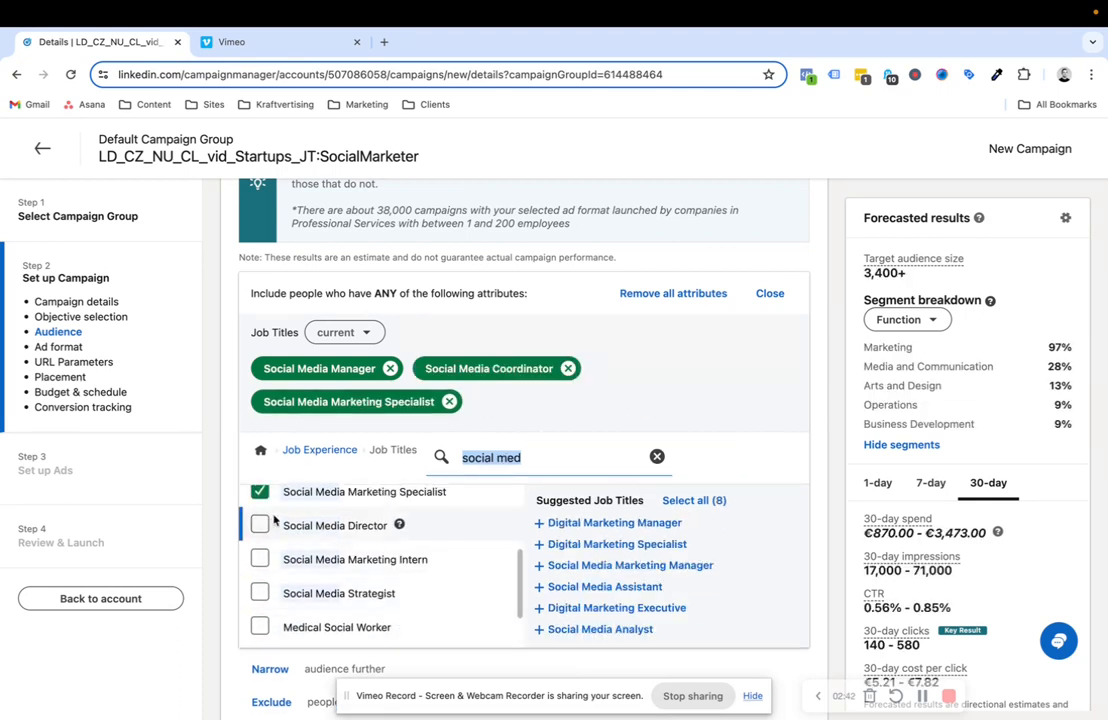
pyautogui.click(260, 525)
pyautogui.click(260, 559)
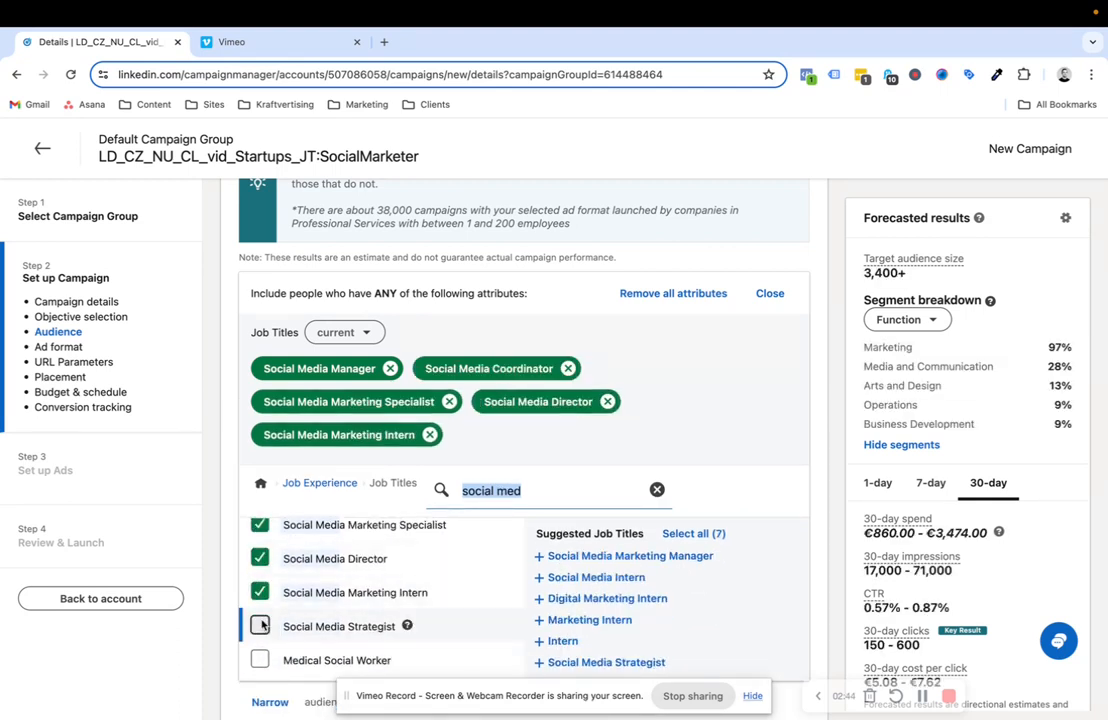
# Include Social Media Strategist, Social Media Marketing Manager, Social Media Analyst and Social Media Marketing Consultant, and clear the job title search.
pyautogui.scroll(-2, 261, 572)
pyautogui.click(260, 565)
pyautogui.scroll(-2, 265, 580)
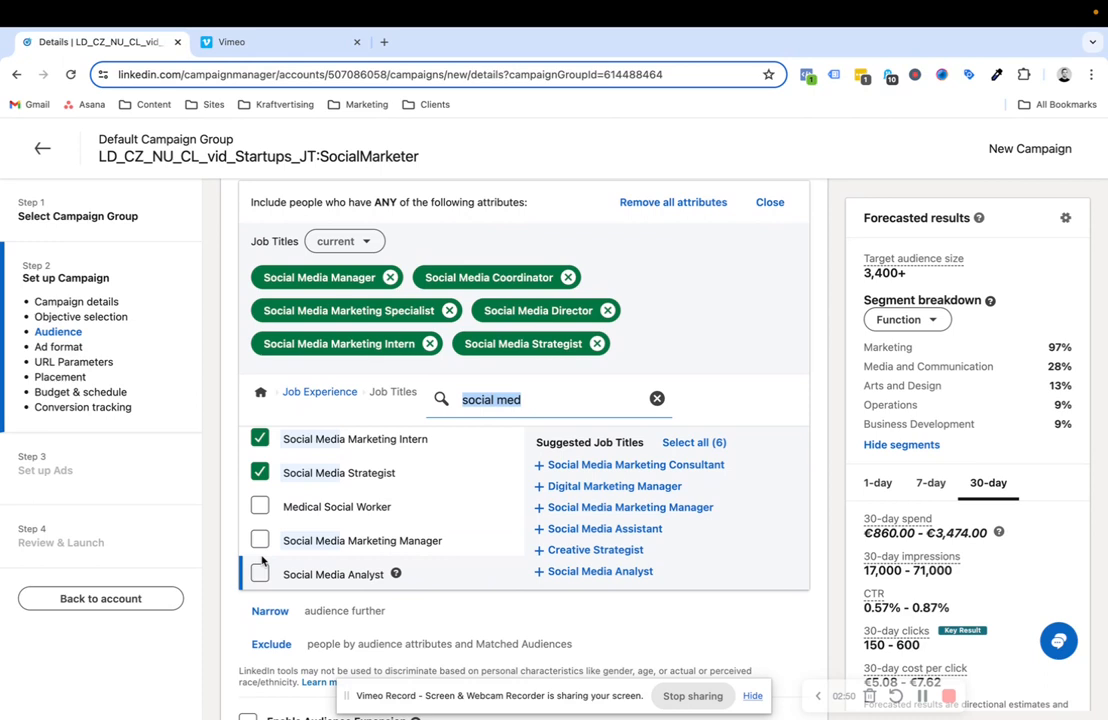
pyautogui.click(259, 540)
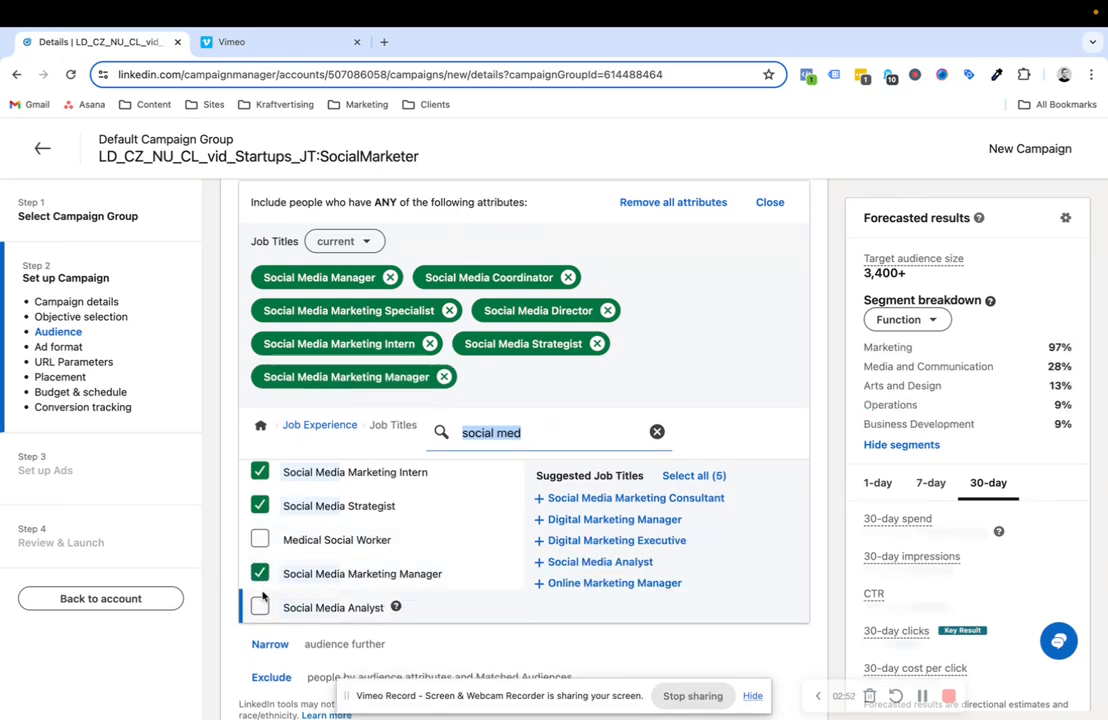
pyautogui.click(259, 574)
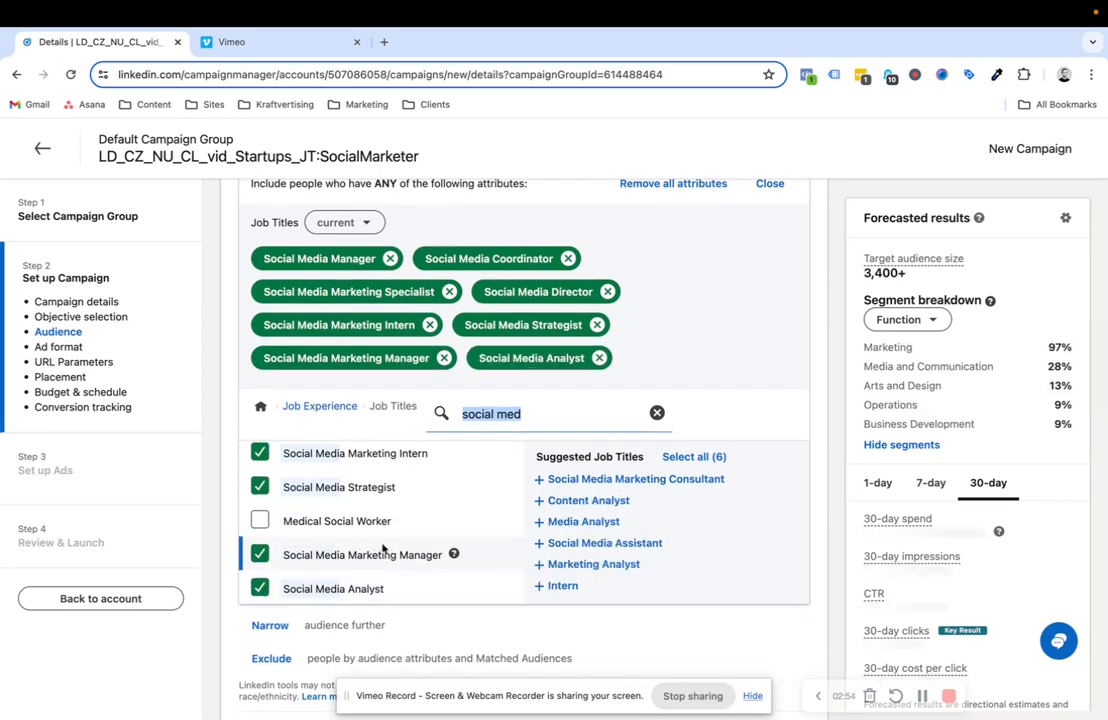
pyautogui.click(588, 479)
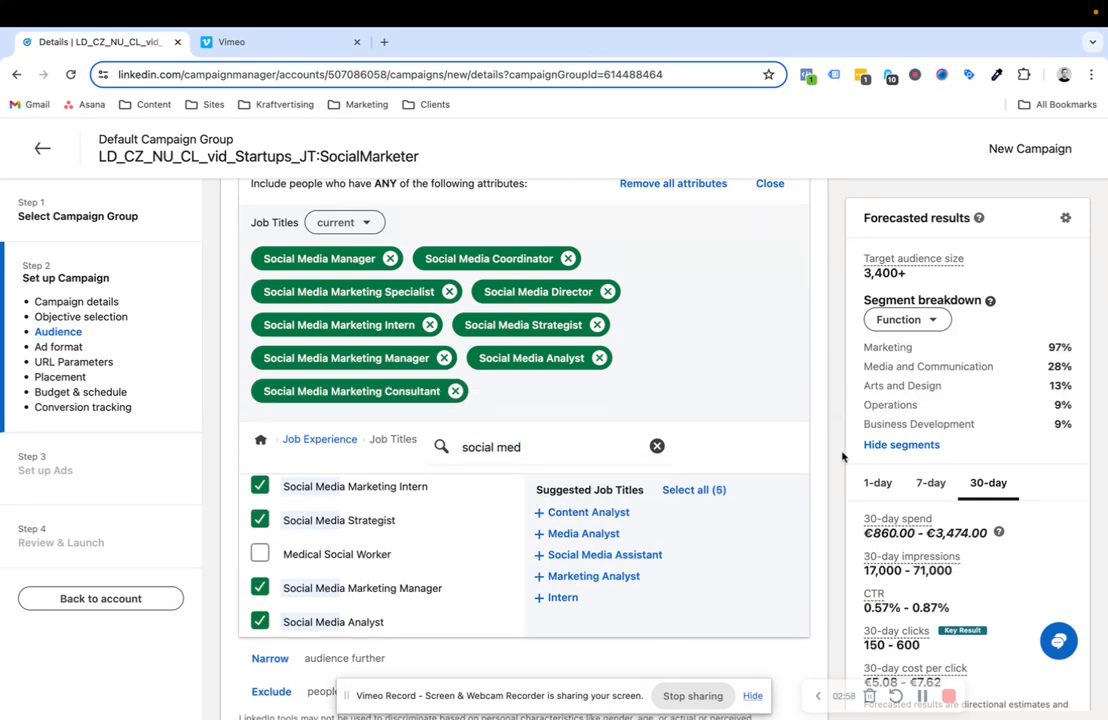
pyautogui.scroll(-1, 841, 458)
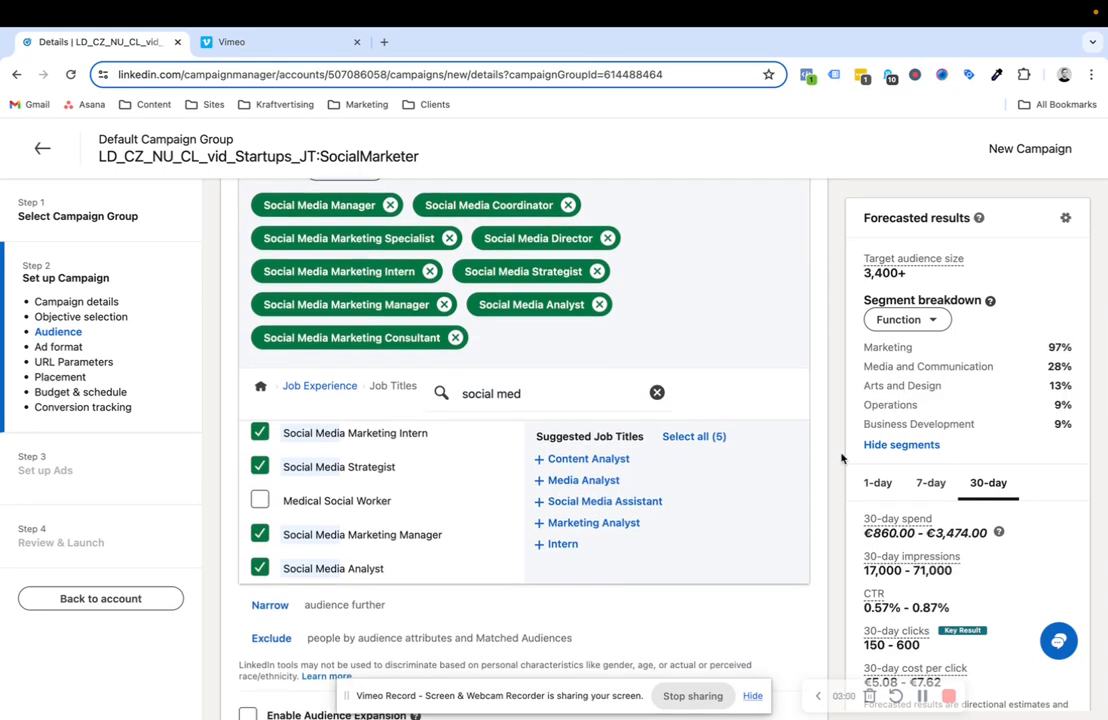
pyautogui.scroll(2, 700, 470)
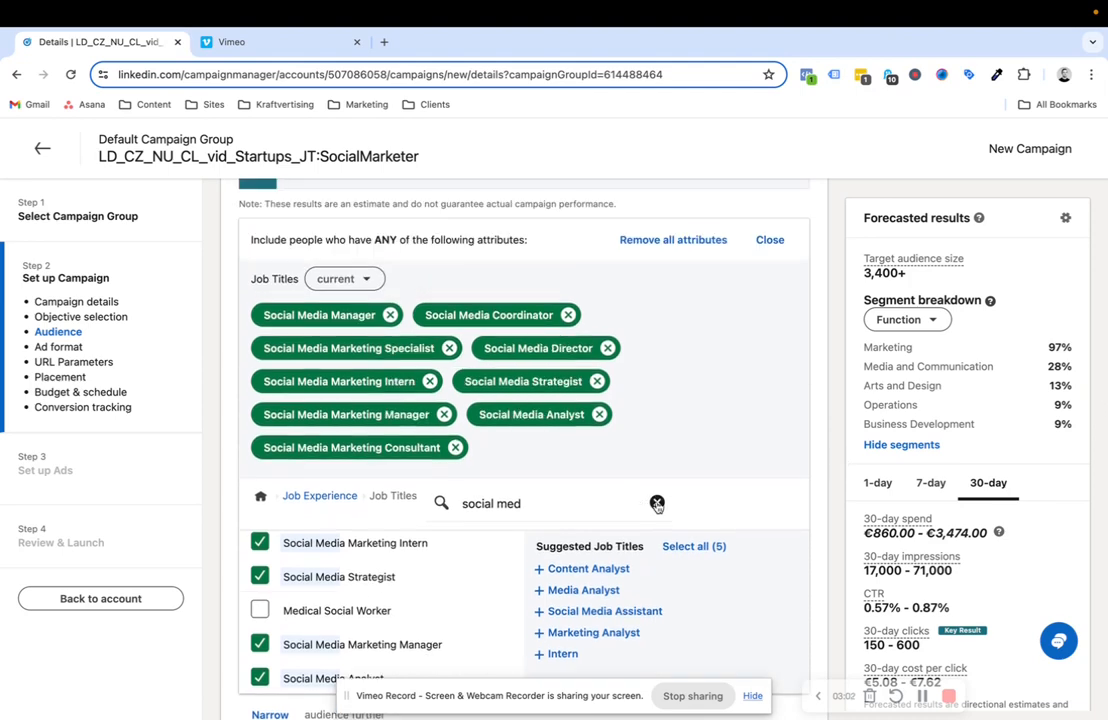
pyautogui.click(657, 503)
# Start an audience exclusion based on the company size attribute.
pyautogui.scroll(-5, 777, 462)
pyautogui.scroll(2, 717, 452)
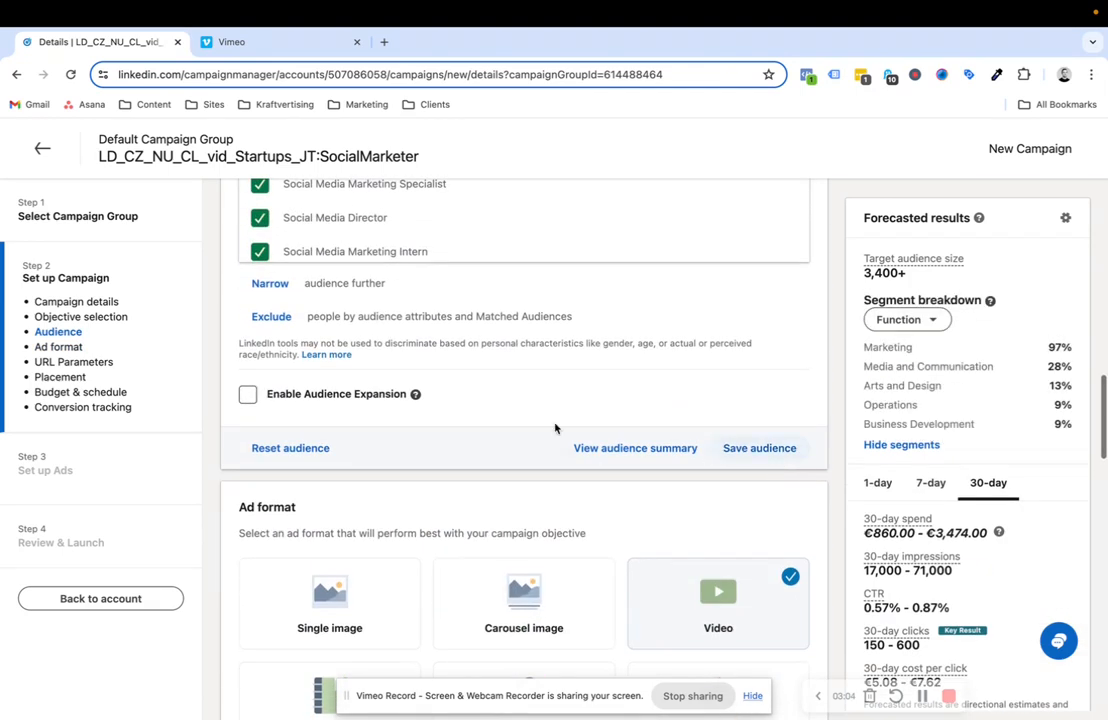
pyautogui.click(276, 322)
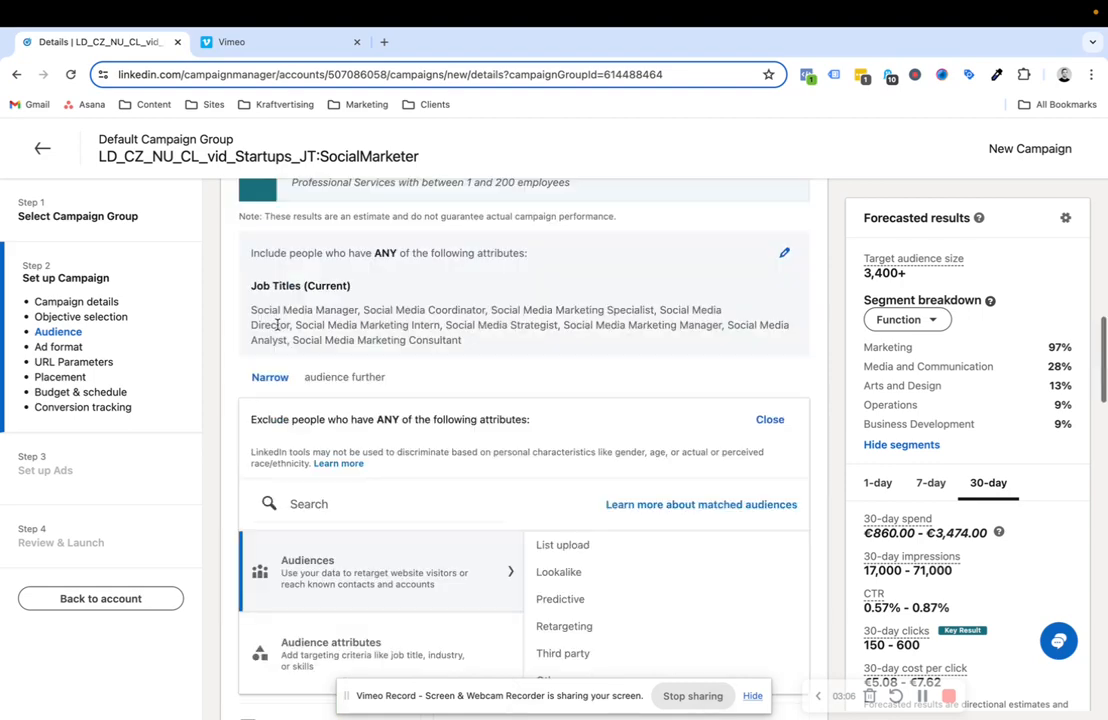
pyautogui.scroll(-3, 492, 586)
pyautogui.scroll(2, 493, 588)
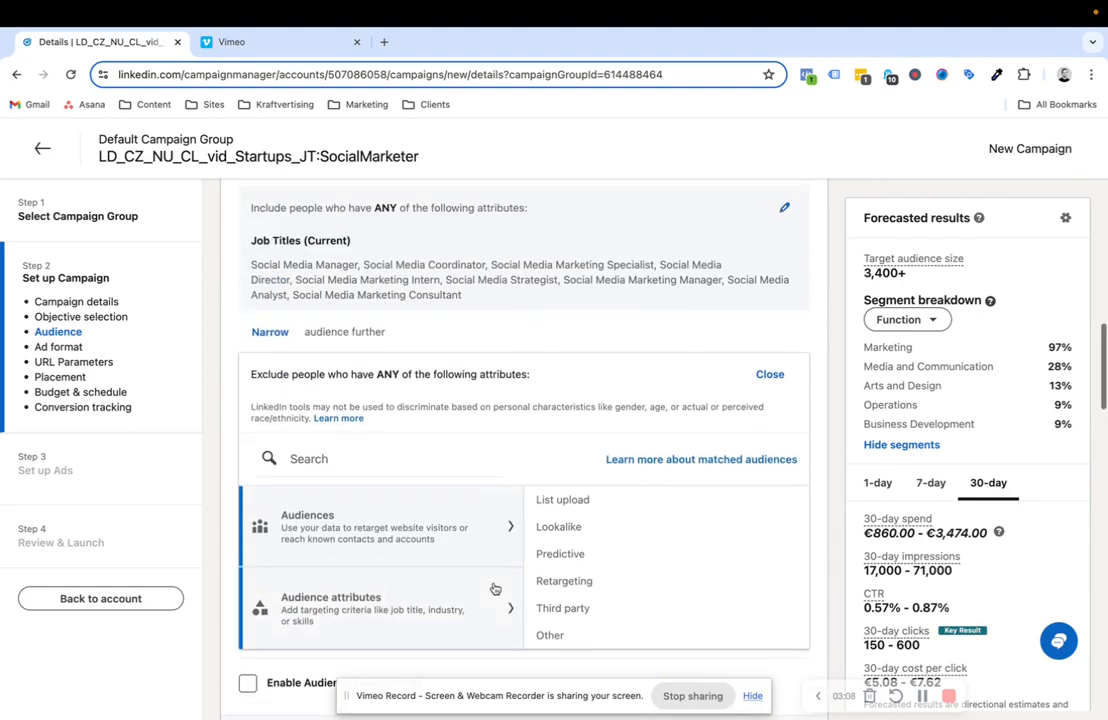
pyautogui.click(513, 620)
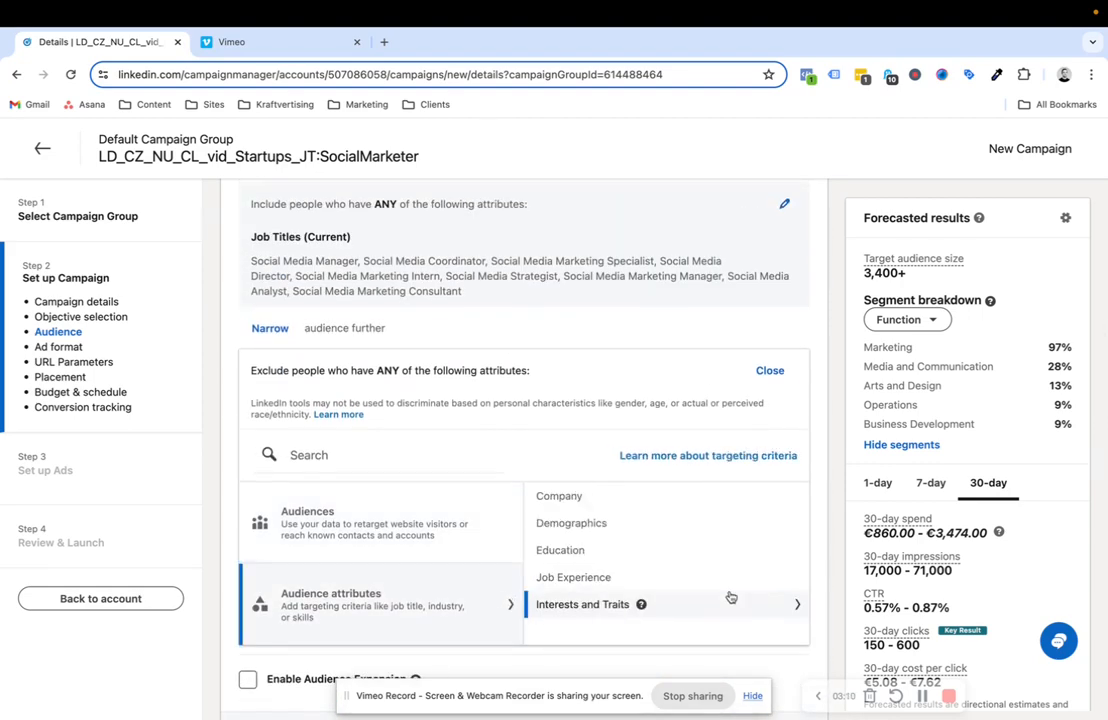
pyautogui.click(762, 496)
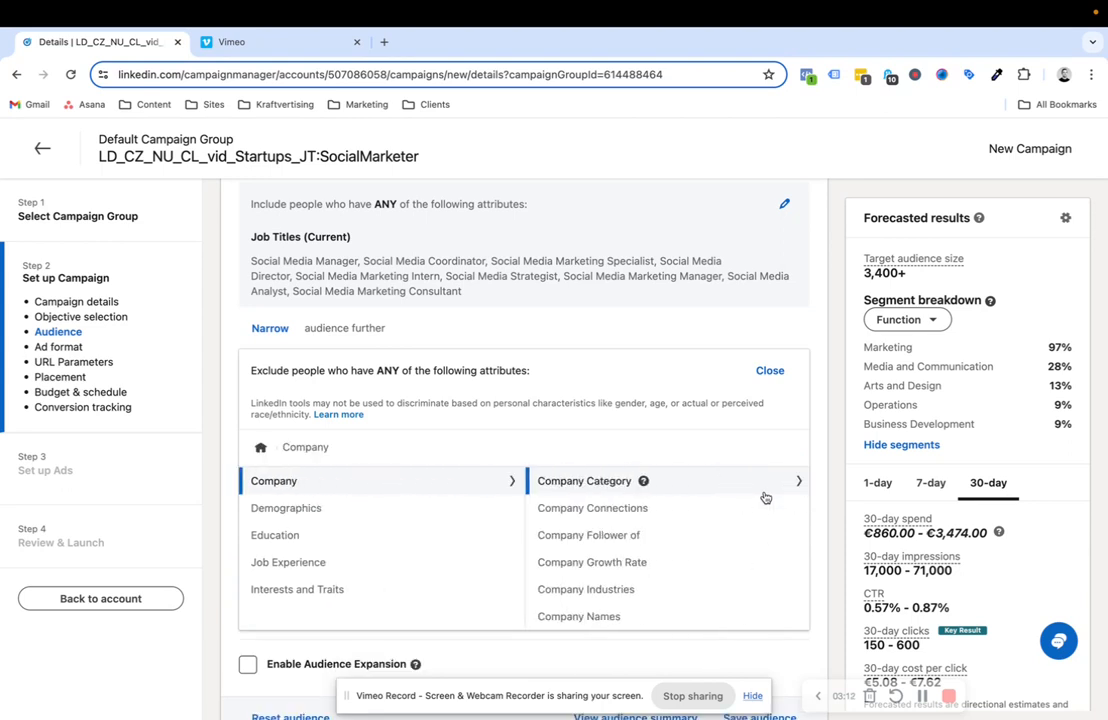
pyautogui.scroll(-1, 752, 559)
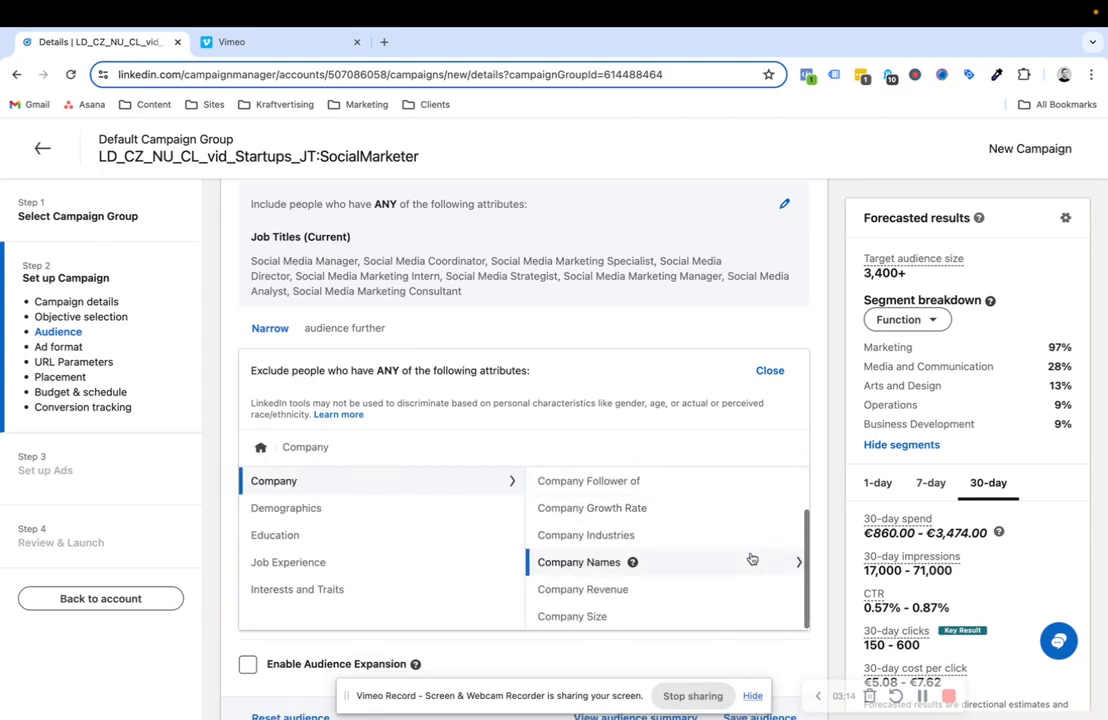
pyautogui.click(741, 615)
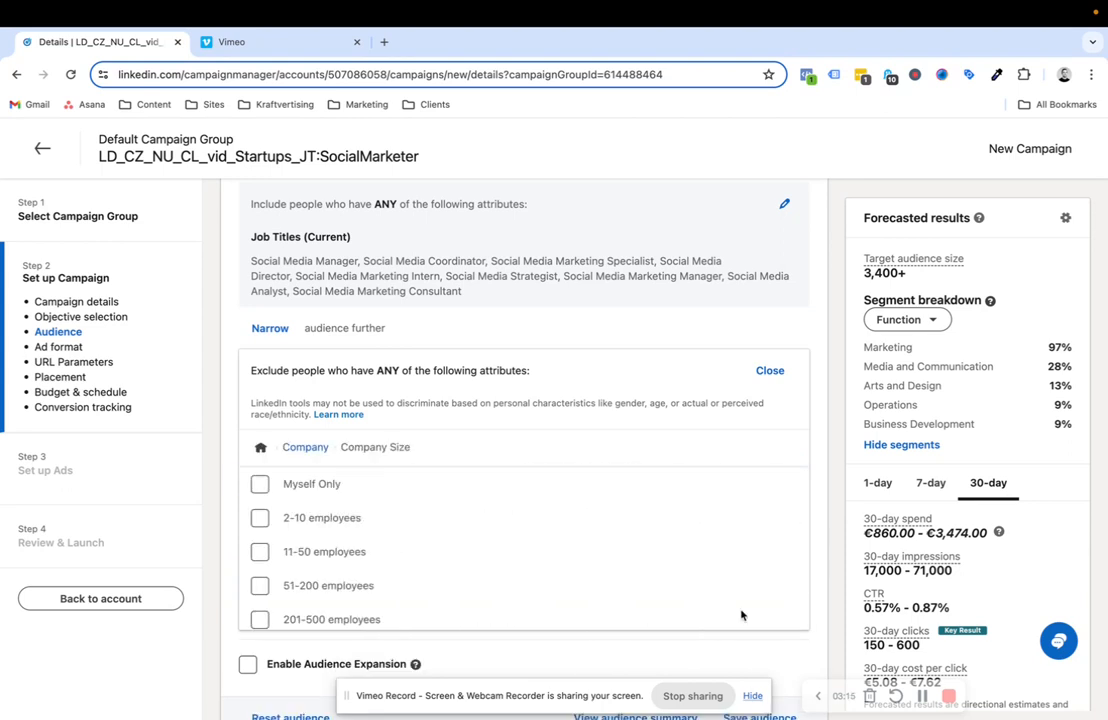
# Exclude people whose company size is Myself Only and close the exclusion editor.
pyautogui.click(259, 484)
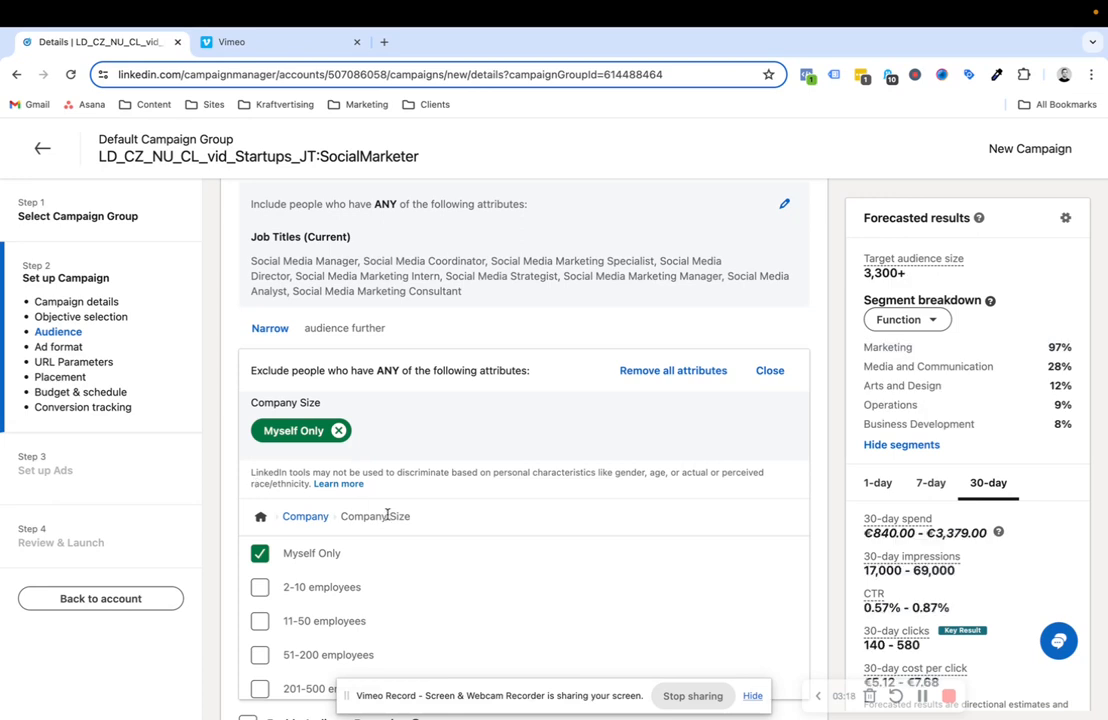
pyautogui.scroll(-3, 835, 519)
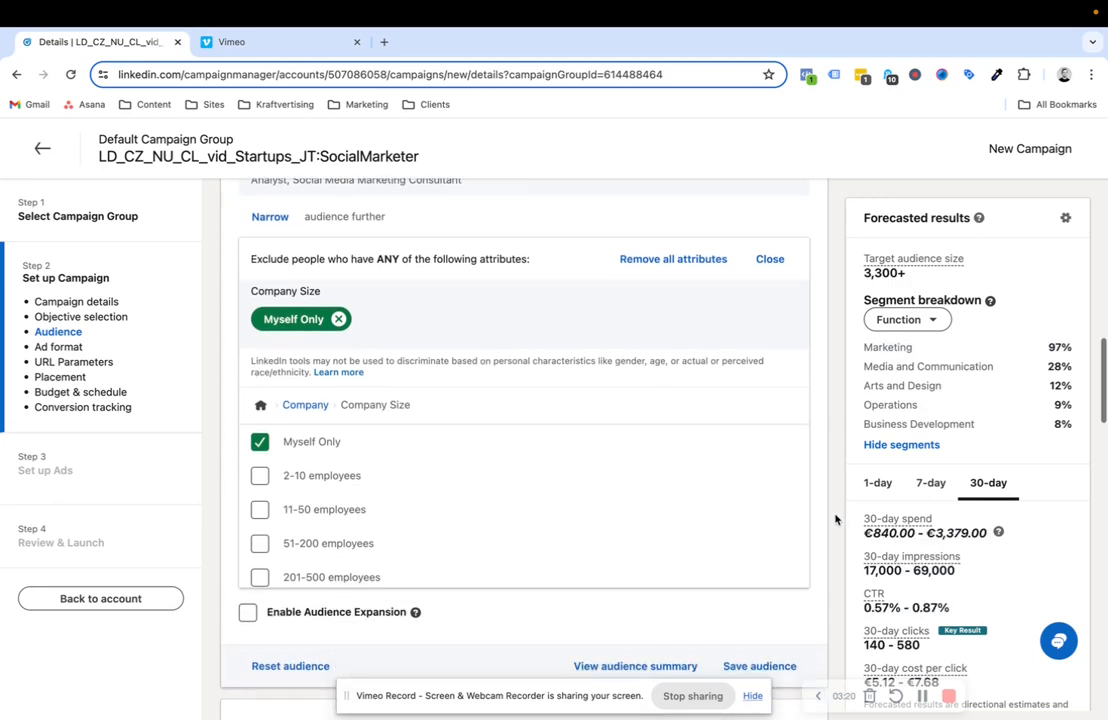
pyautogui.scroll(3, 788, 398)
pyautogui.click(770, 349)
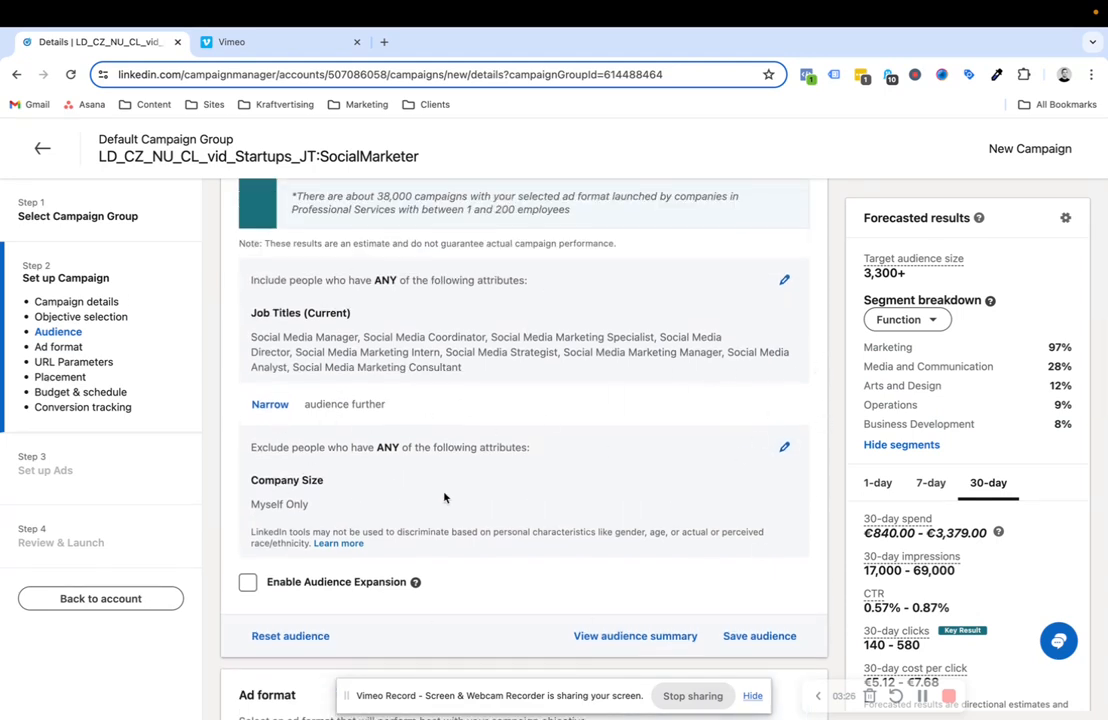
# Enter the campaign tracking parameters utm_source=linkedin&utm_medium=cpc&utm_campaign=LD_CZSK_NU_CL_vid_Startups_CA:Techlist without a leading question mark.
pyautogui.scroll(-4, 566, 509)
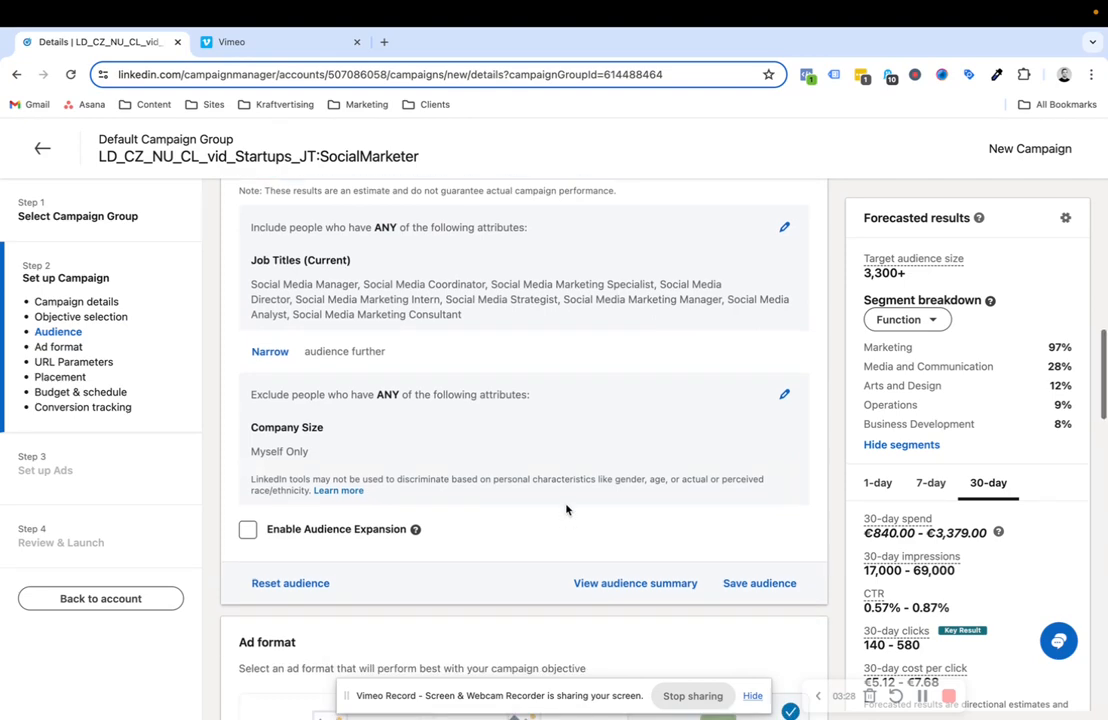
pyautogui.scroll(-5, 566, 510)
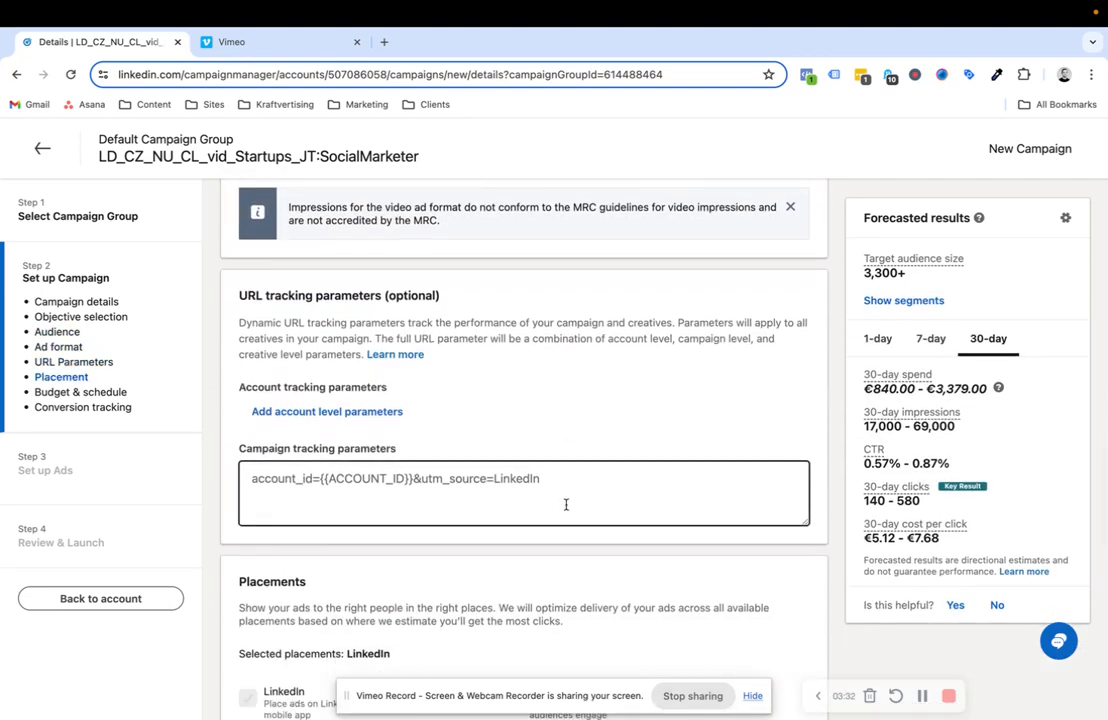
pyautogui.click(580, 492)
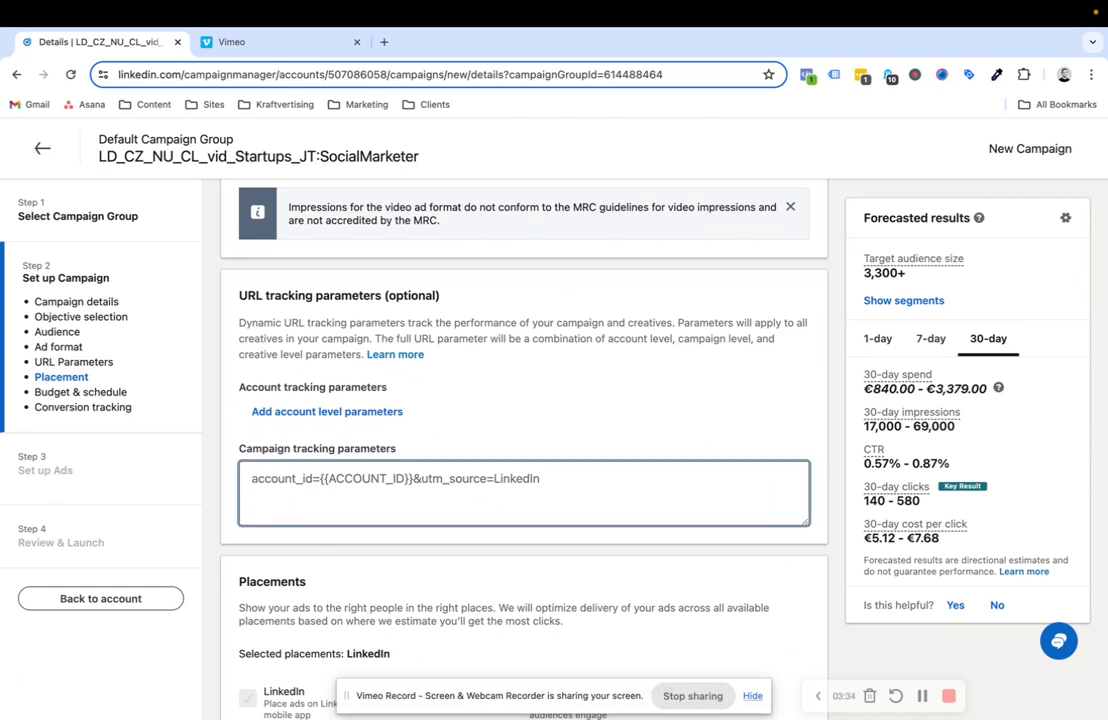
pyautogui.press('super+Tab')
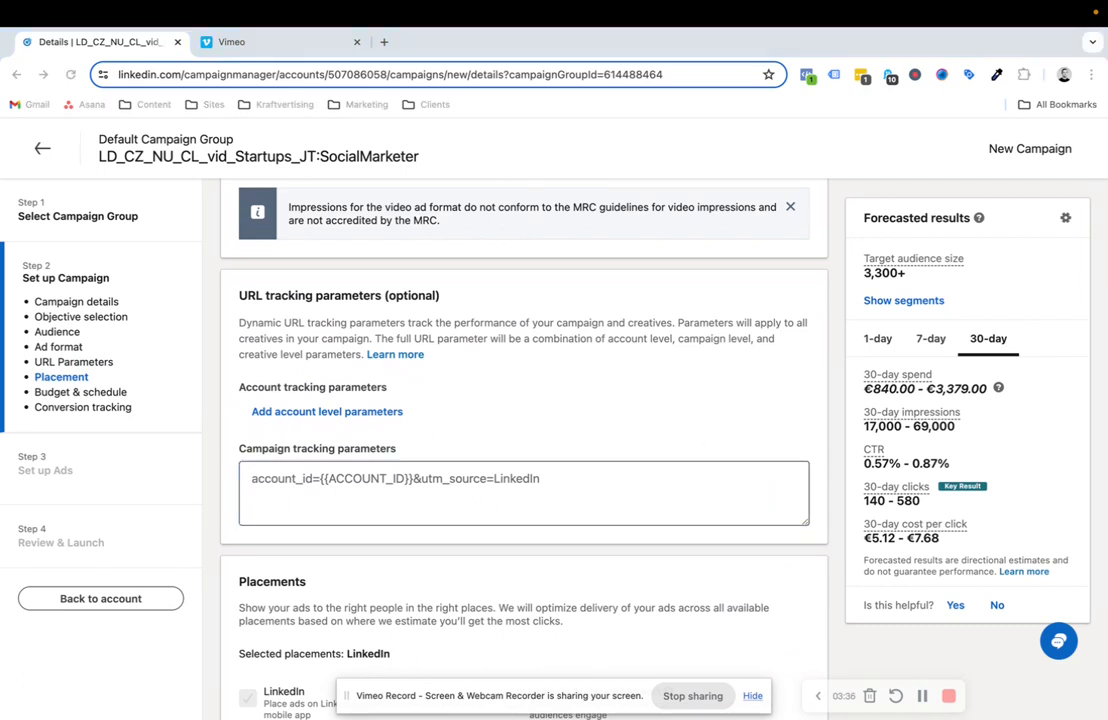
pyautogui.click(400, 502)
pyautogui.hotkey('ctrl', 'a')
pyautogui.write('?utm_source=linkedin&utm_medium=cpc&utm_campaign=LD_CZSK_NU_CL_vid_Startups_CA:Techlist')
pyautogui.click(279, 475)
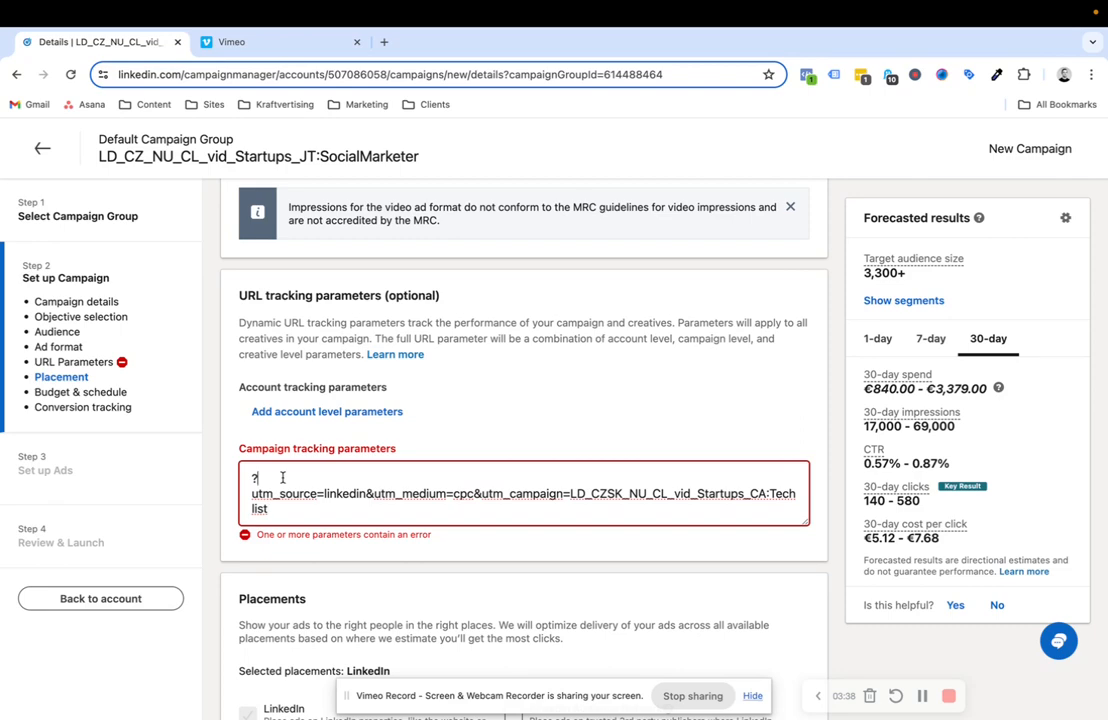
pyautogui.press('BackSpace')
# Replace the utm_campaign value in the campaign tracking parameters with the campaign name LD_CZ_NU_CL_vid_Startups_JT:SocialMarketer.
pyautogui.scroll(15, 433, 497)
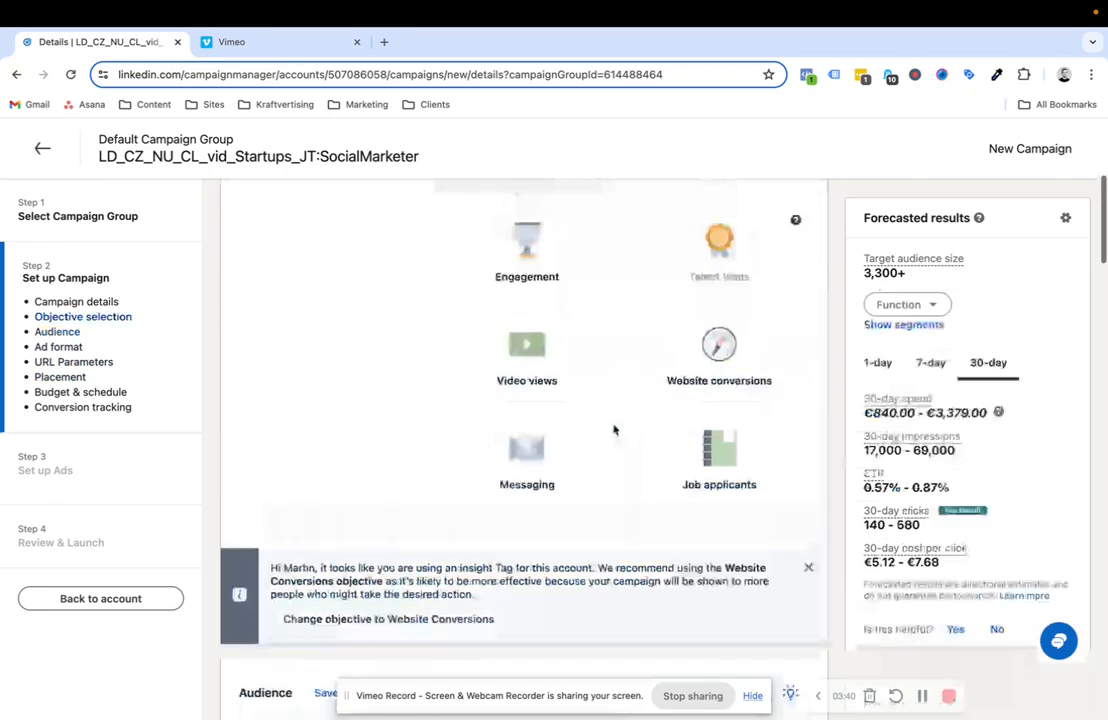
pyautogui.click(539, 312)
pyautogui.hotkey('ctrl', 'a')
pyautogui.hotkey('ctrl', 'c')
pyautogui.scroll(-15, 302, 472)
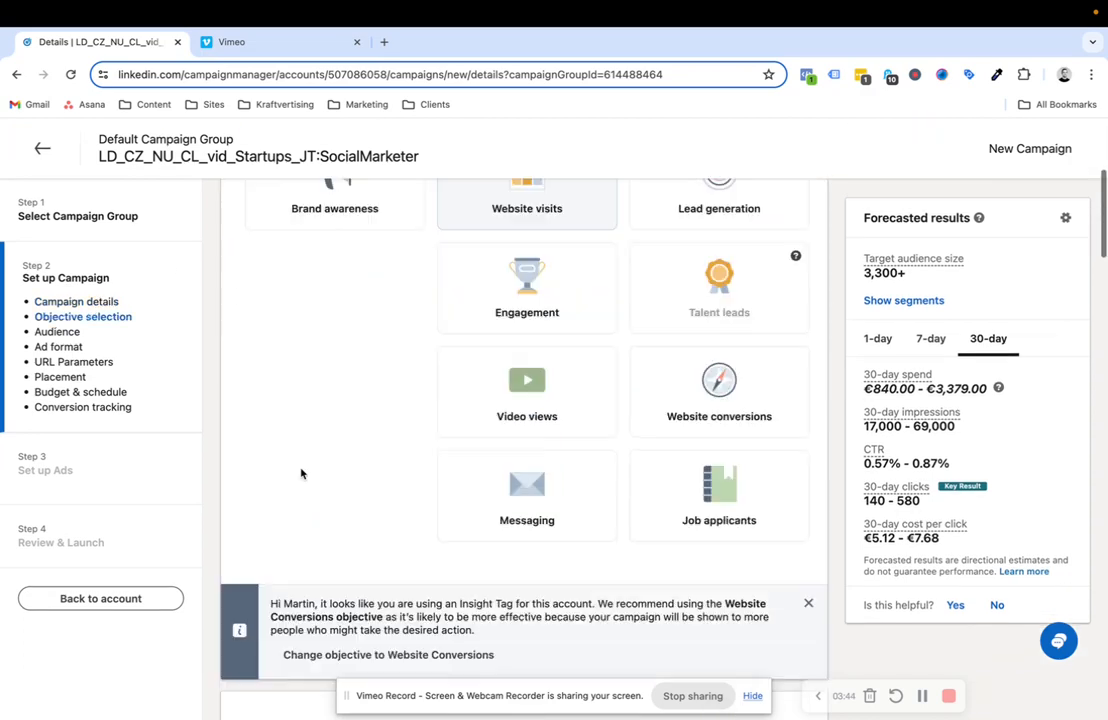
pyautogui.scroll(-10, 302, 472)
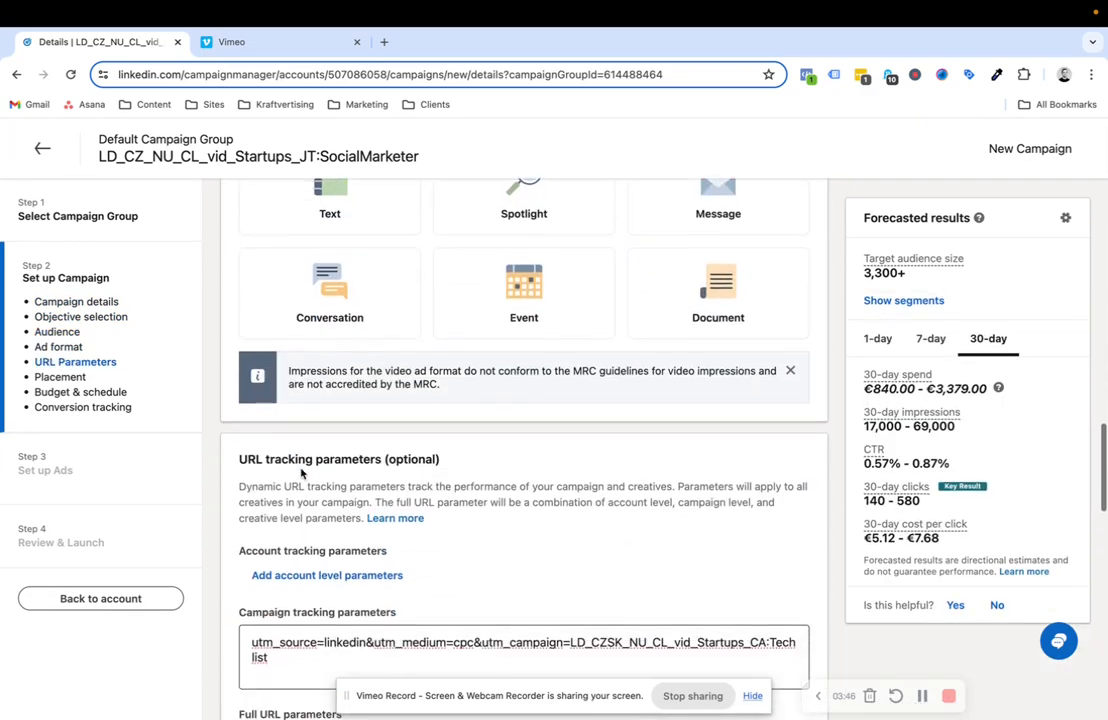
pyautogui.moveTo(592, 555); pyautogui.dragTo(569, 533)
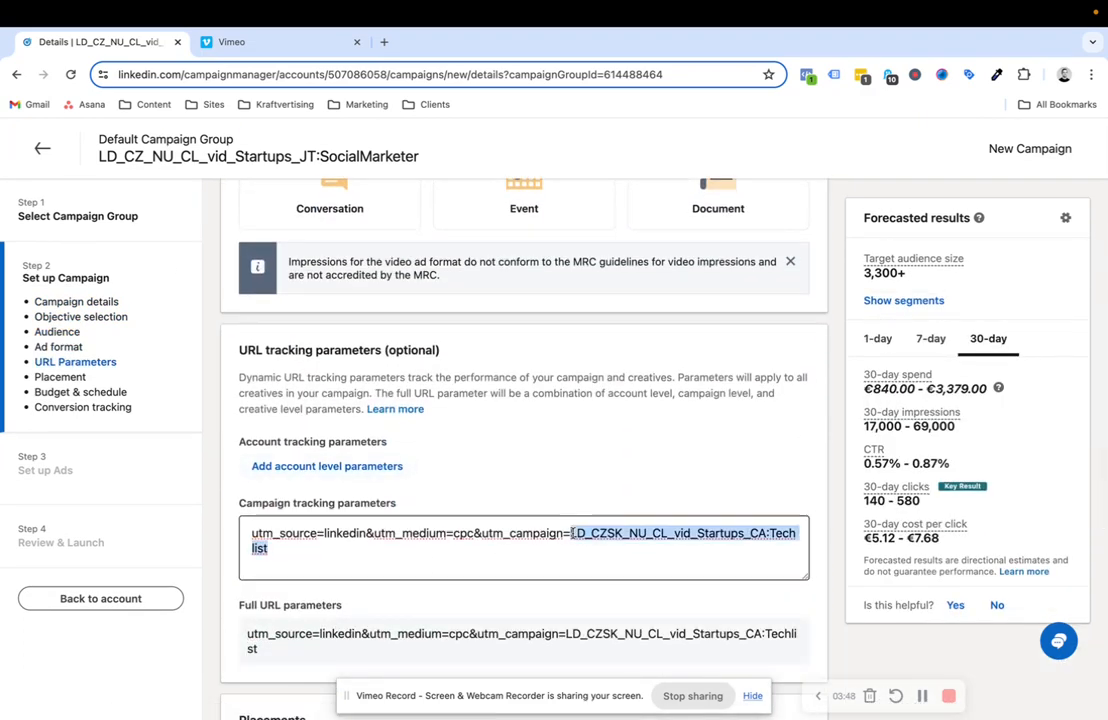
pyautogui.hotkey('ctrl', 'v')
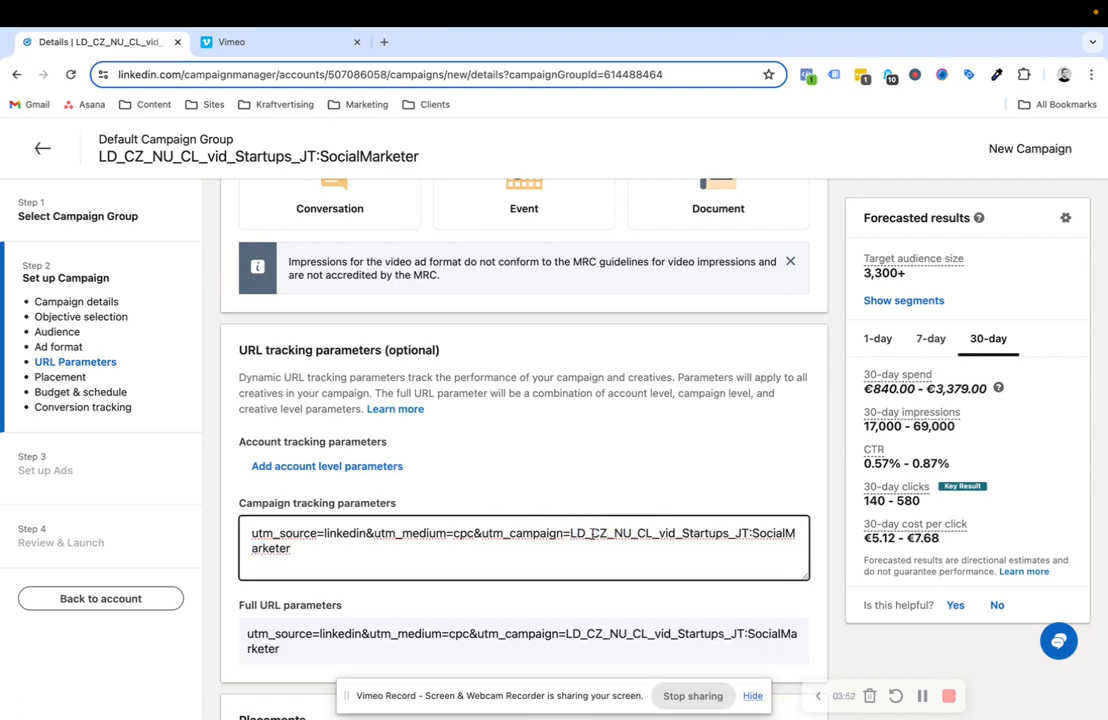
# Set the campaign's daily budget to €10.00.
pyautogui.scroll(-2, 550, 556)
pyautogui.scroll(-2, 552, 556)
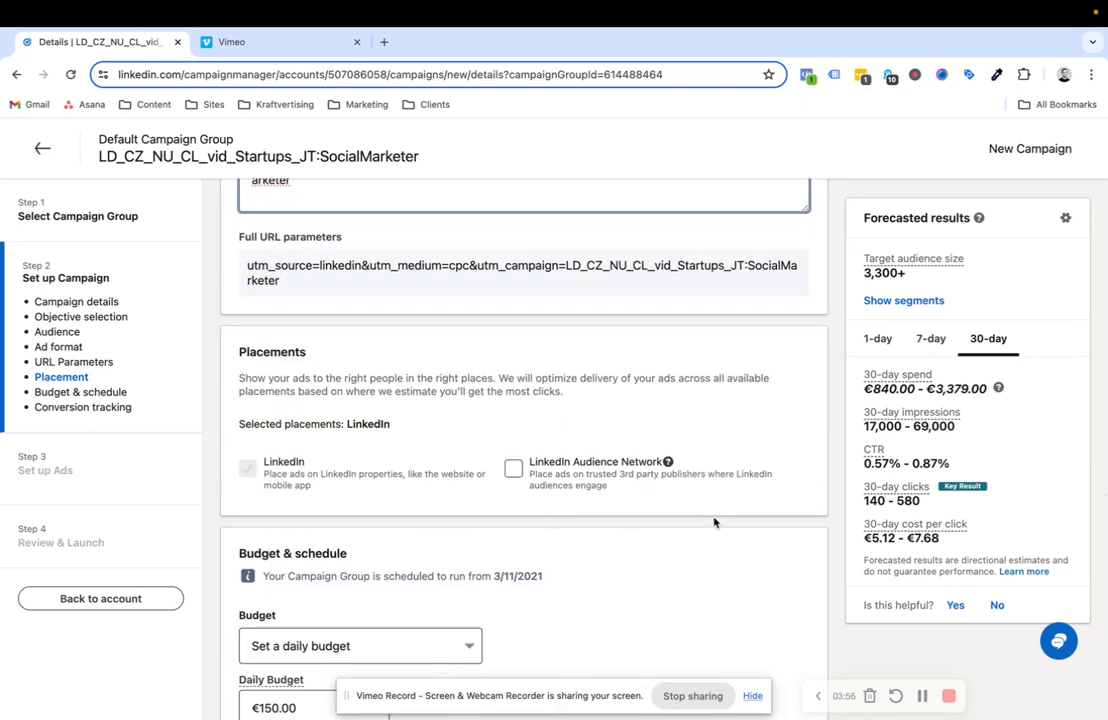
pyautogui.scroll(-4, 663, 584)
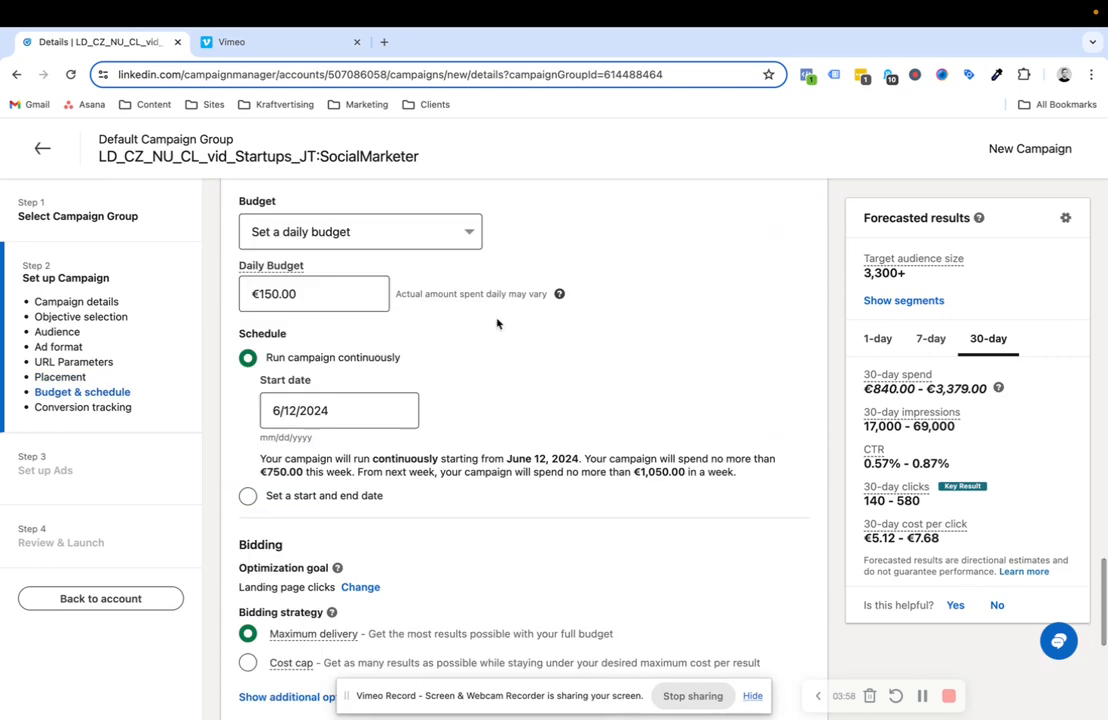
pyautogui.click(297, 291)
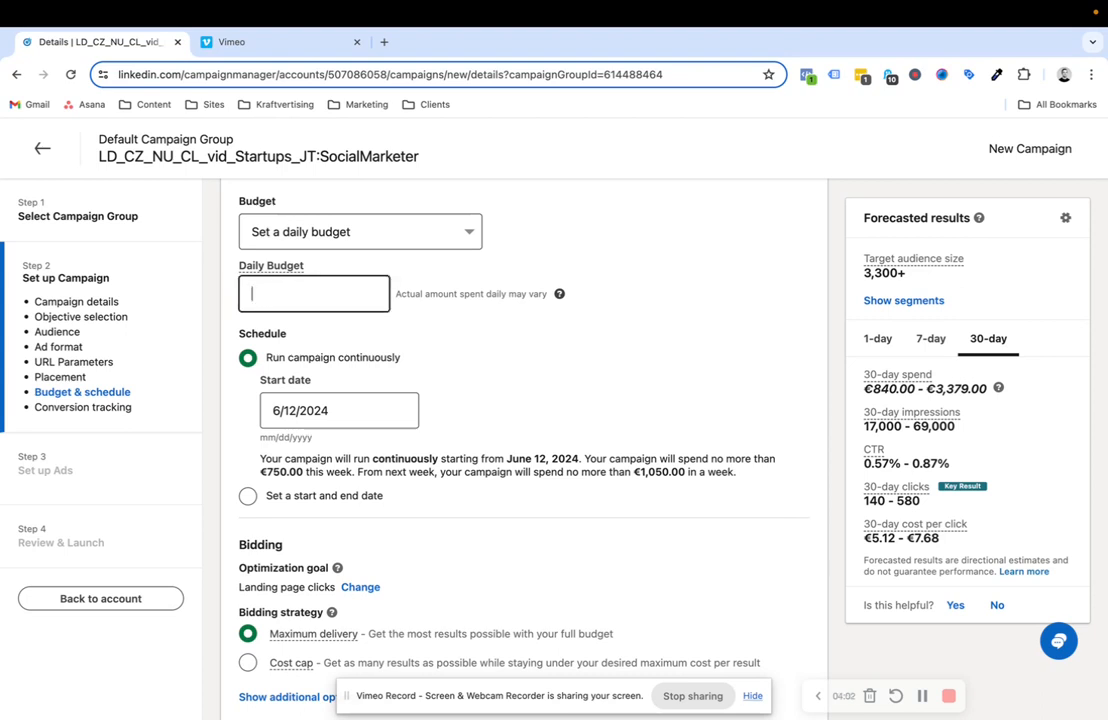
pyautogui.write('9')
pyautogui.press('Tab')
pyautogui.click(309, 287)
pyautogui.press('BackSpace')
pyautogui.write('10')
pyautogui.press('Tab')
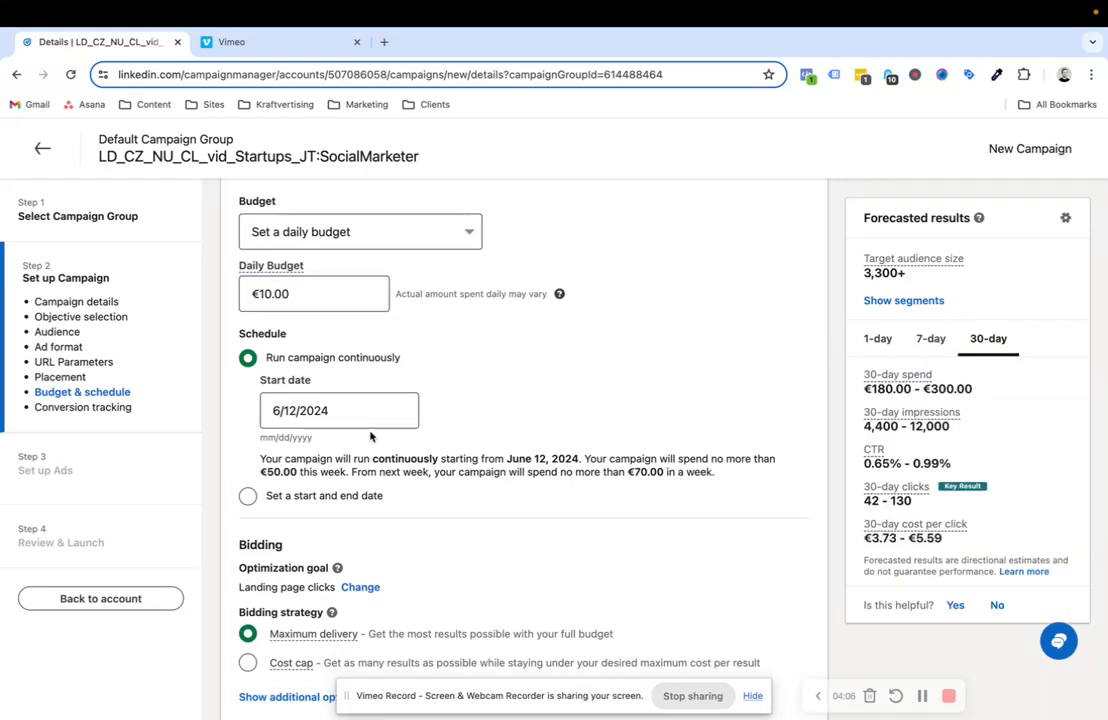
# Switch the bidding strategy to manual bidding and disable the bid adjustment for high-value clicks.
pyautogui.scroll(-5, 605, 603)
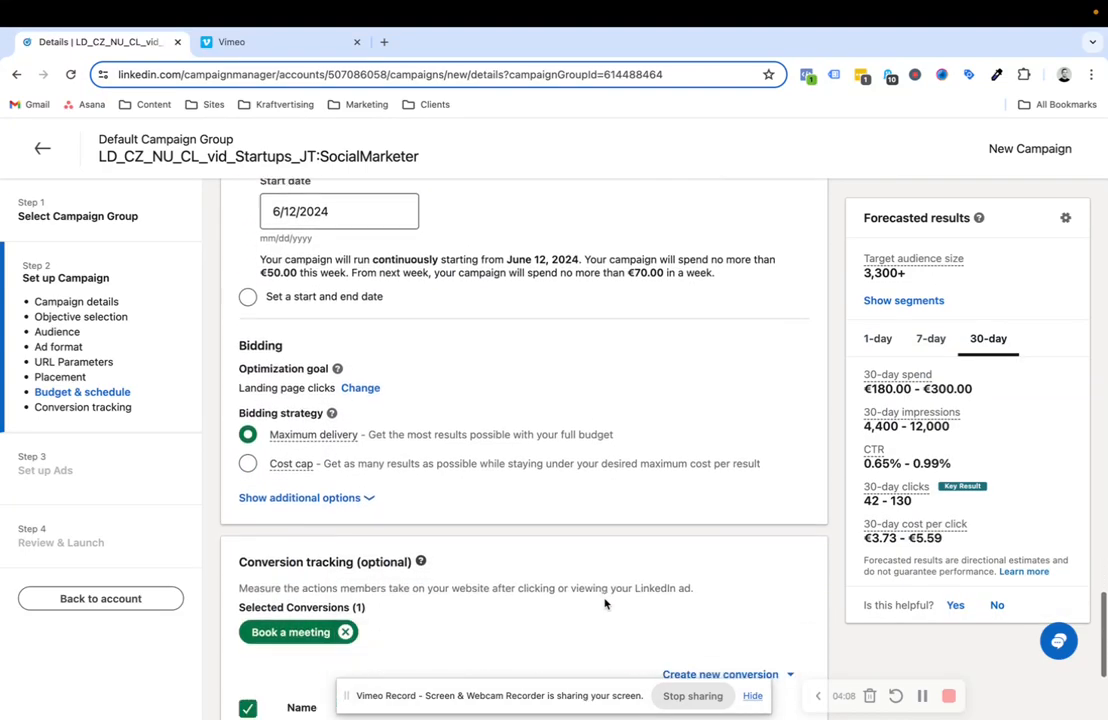
pyautogui.scroll(2, 428, 423)
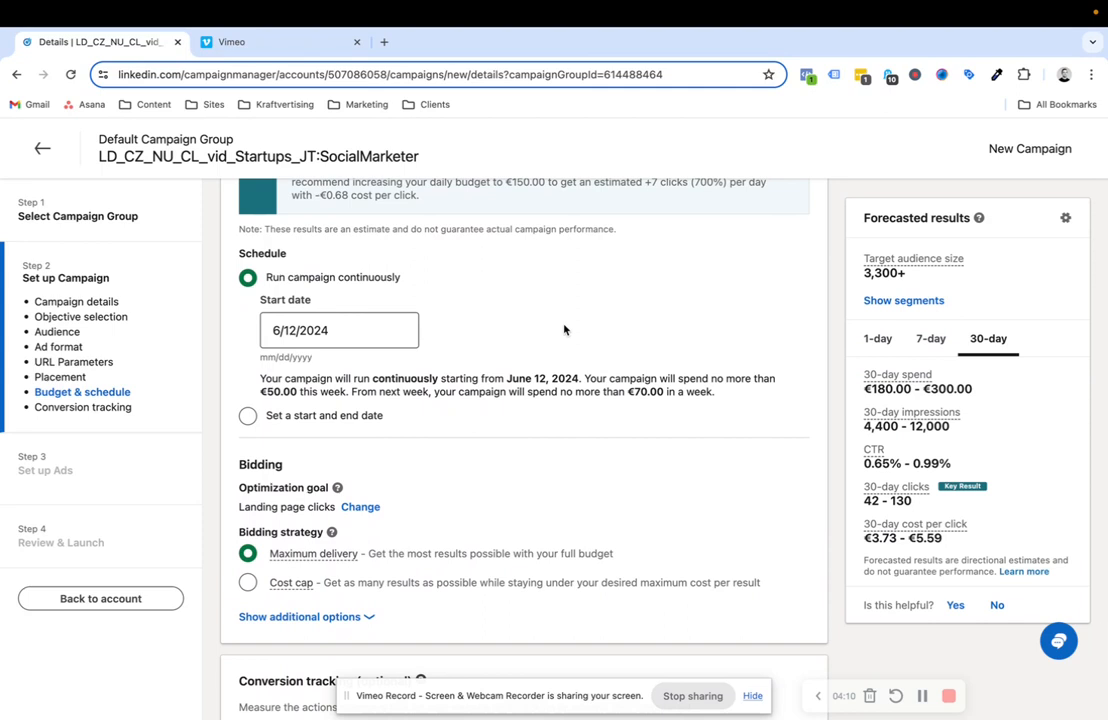
pyautogui.scroll(-2, 566, 329)
pyautogui.click(360, 485)
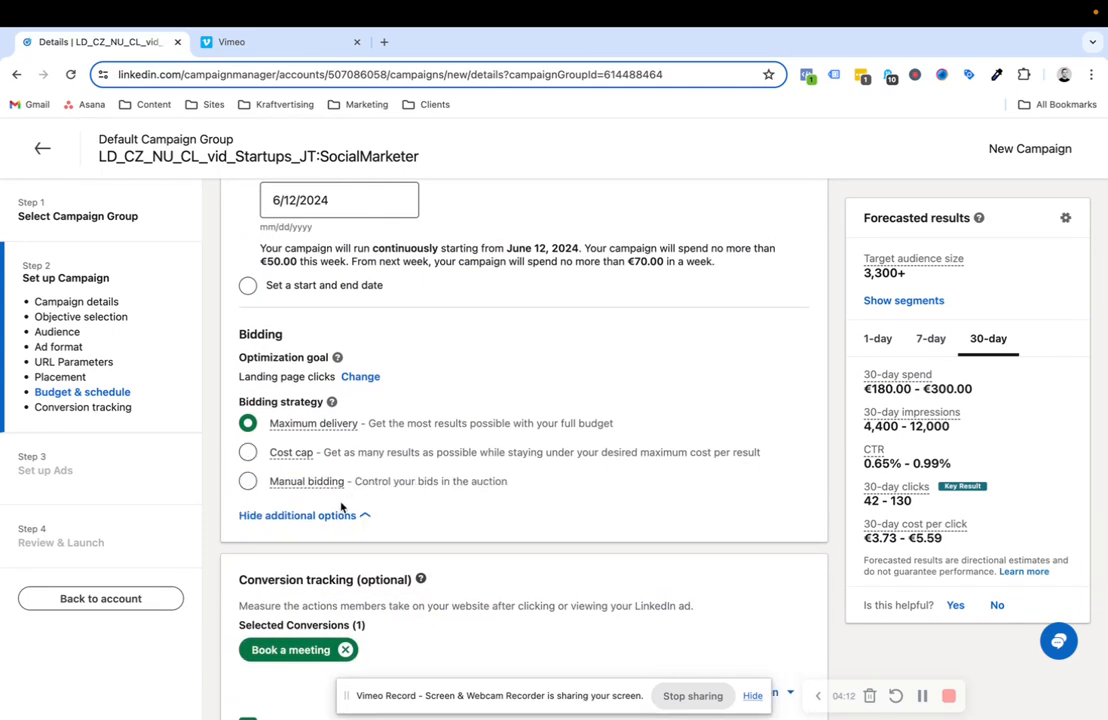
pyautogui.click(248, 482)
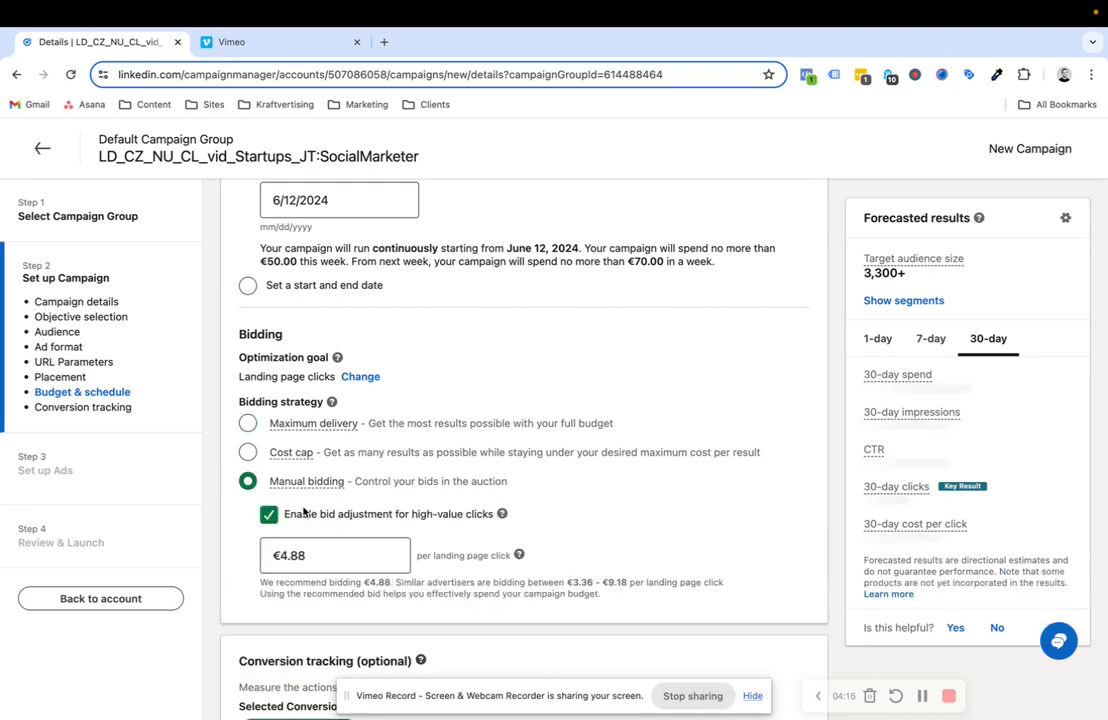
pyautogui.scroll(-2, 284, 511)
pyautogui.click(270, 444)
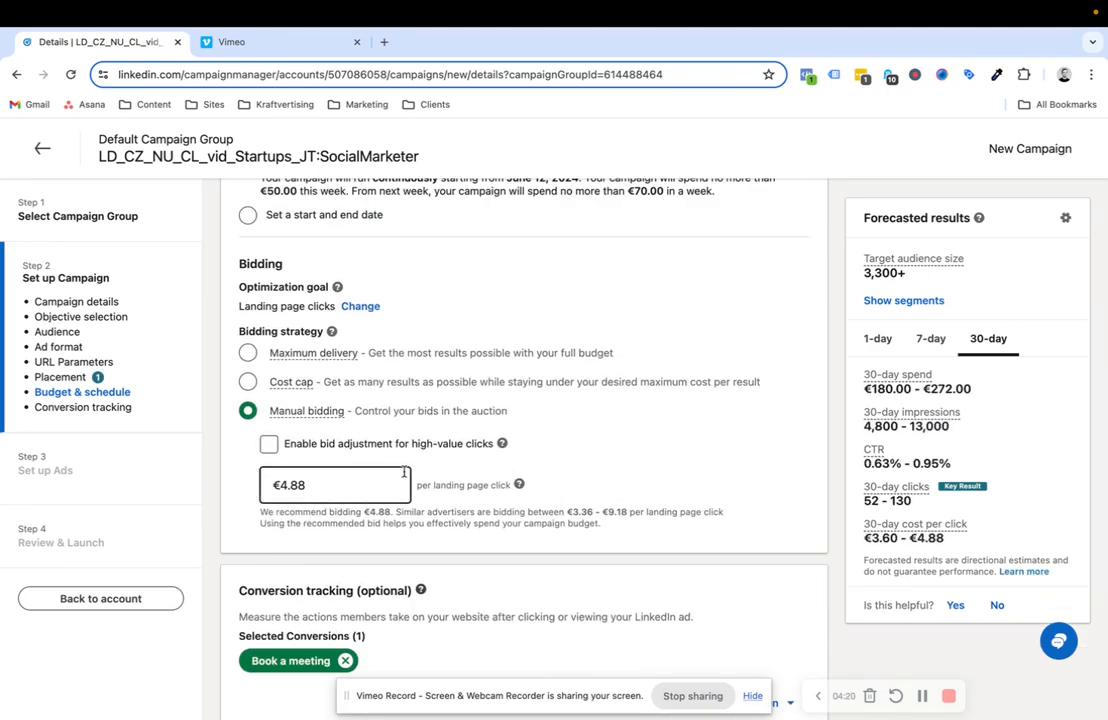
# Set the manual bid to €1.50 per landing page click.
pyautogui.moveTo(356, 490); pyautogui.dragTo(263, 484)
pyautogui.write('1.5')
pyautogui.click(701, 436)
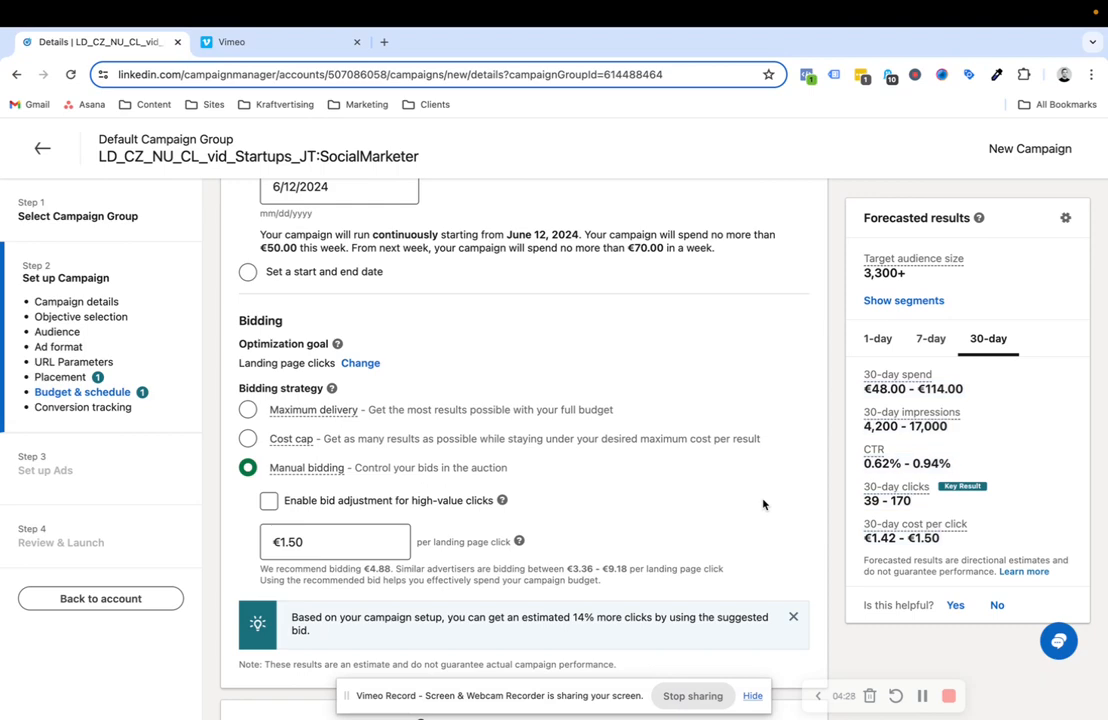
# Check the conversion tracking selection and save the campaign settings to proceed to the ad setup.
pyautogui.scroll(-5, 763, 504)
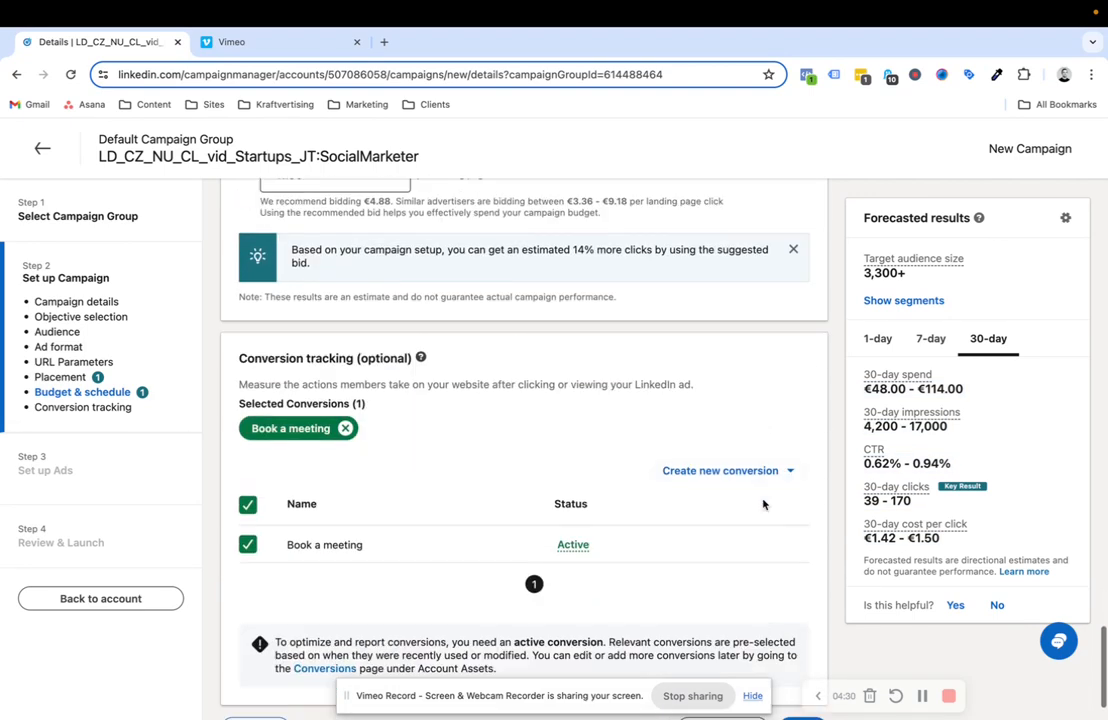
pyautogui.scroll(3, 763, 504)
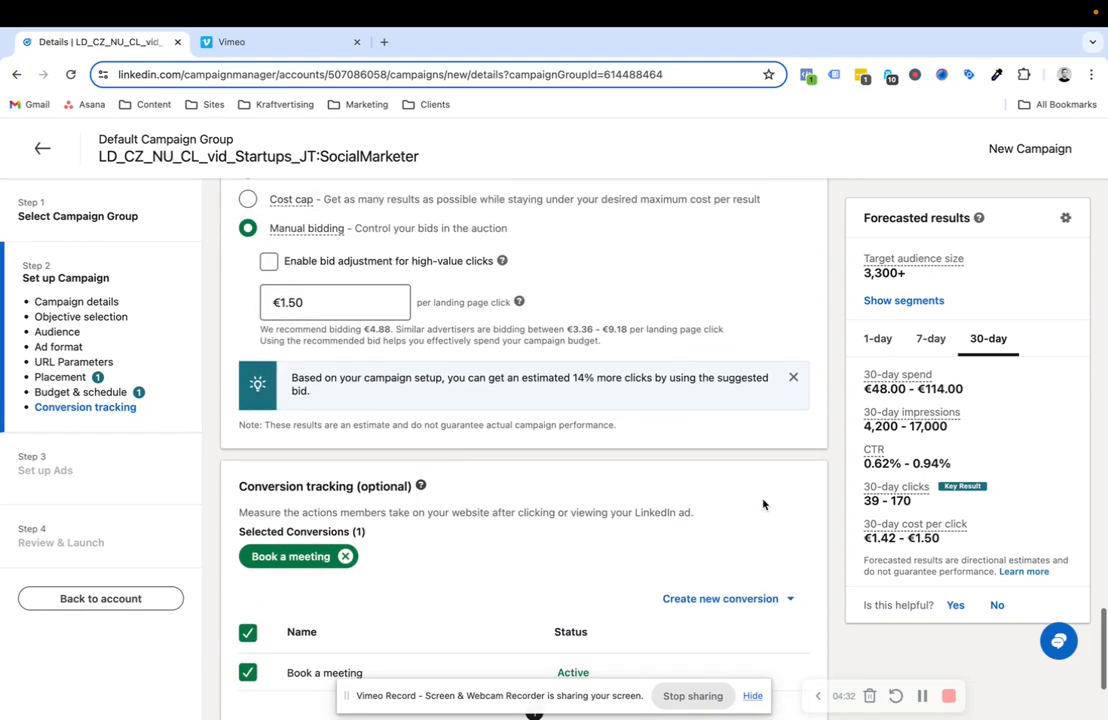
pyautogui.scroll(-1, 762, 507)
pyautogui.scroll(-3, 497, 456)
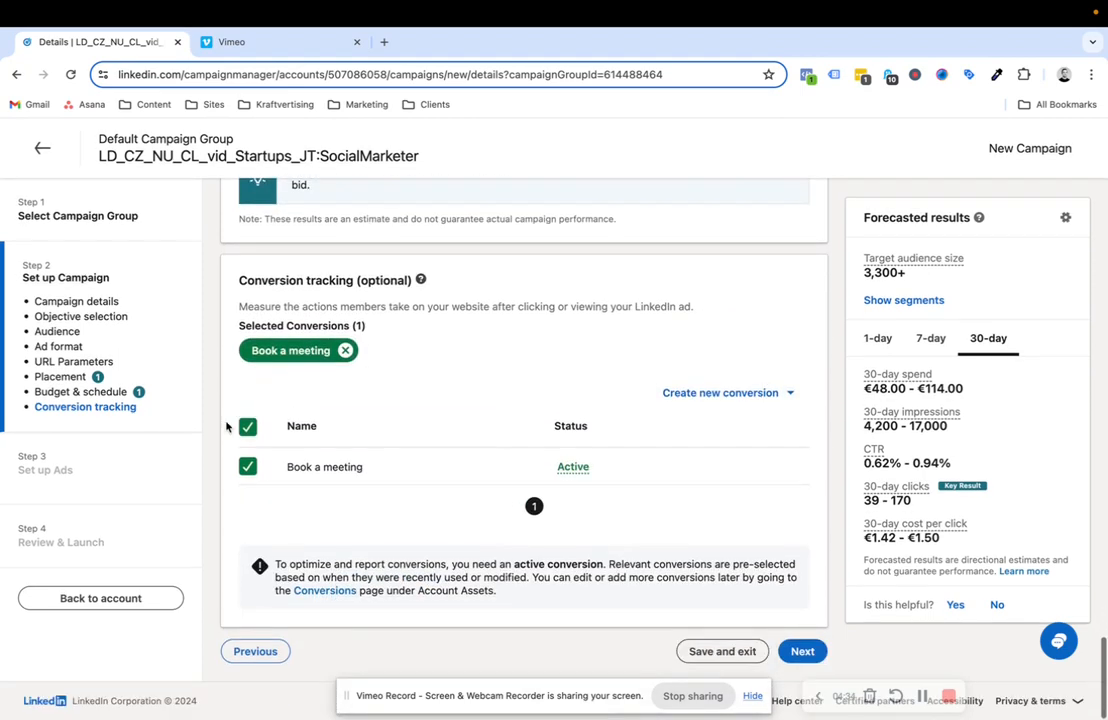
pyautogui.click(812, 655)
pyautogui.click(885, 612)
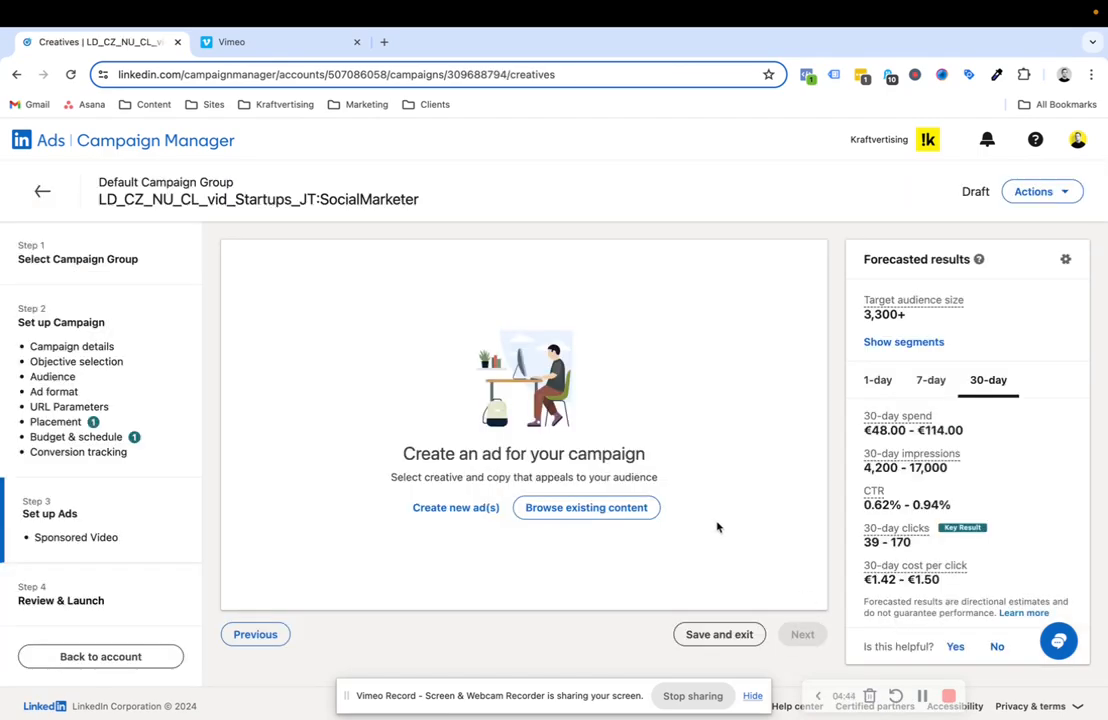
# Add the existing direct sponsored video ad en_Petr_vid_12 from the content library to the campaign.
pyautogui.click(582, 518)
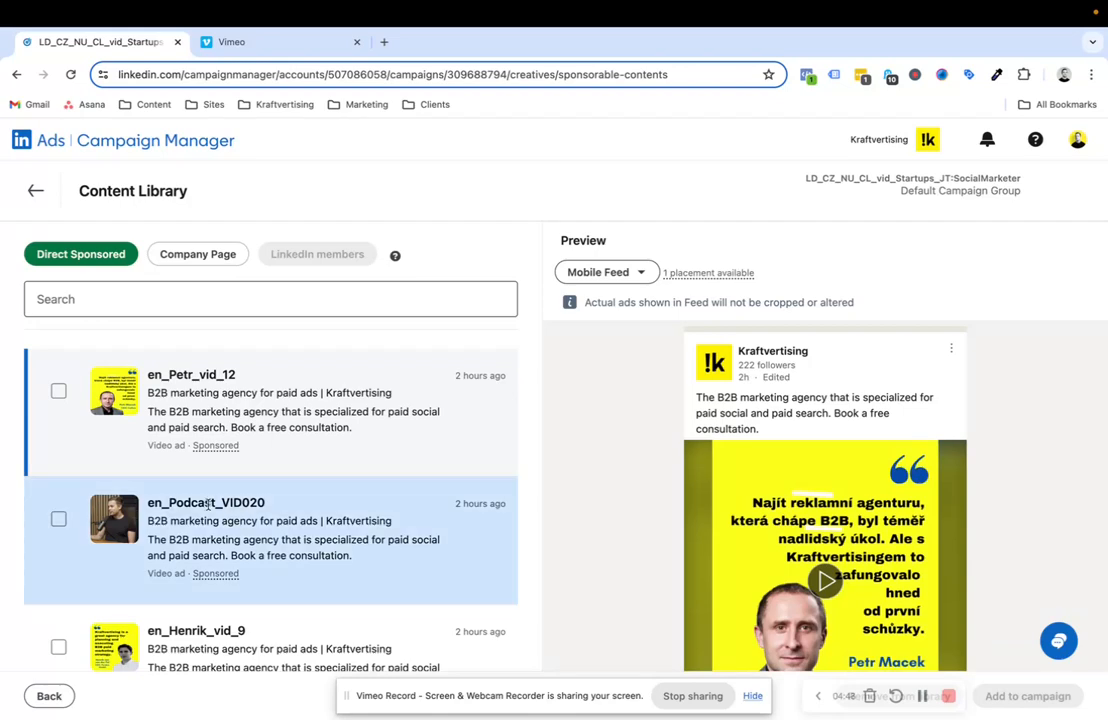
pyautogui.click(58, 391)
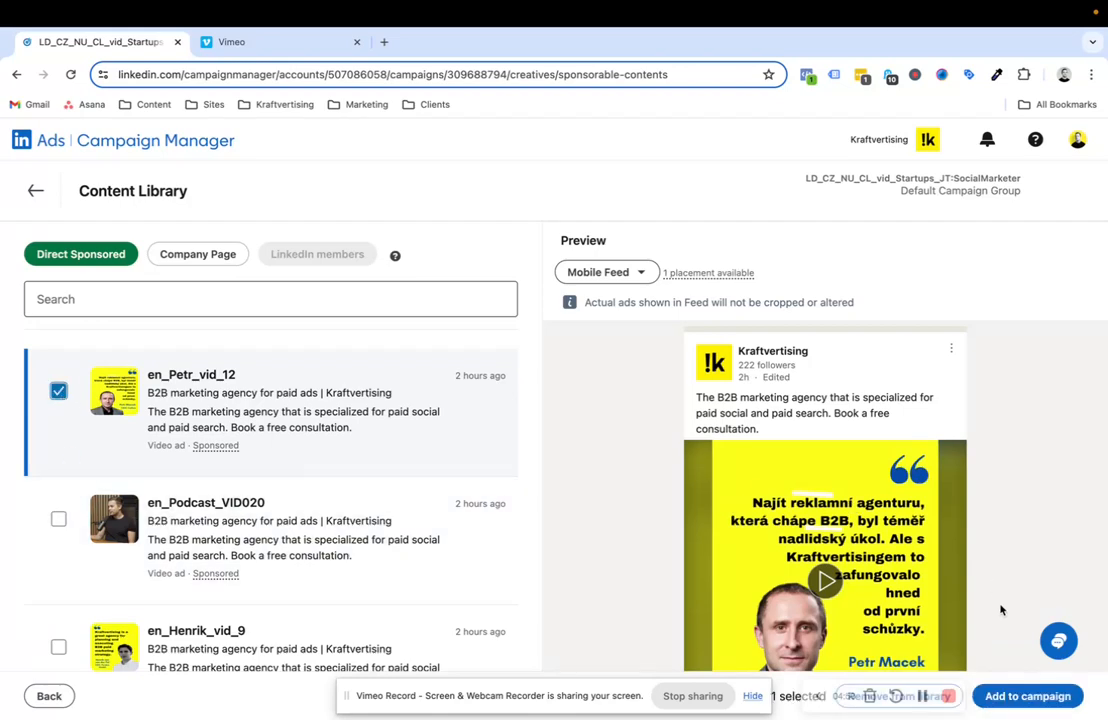
pyautogui.click(1015, 696)
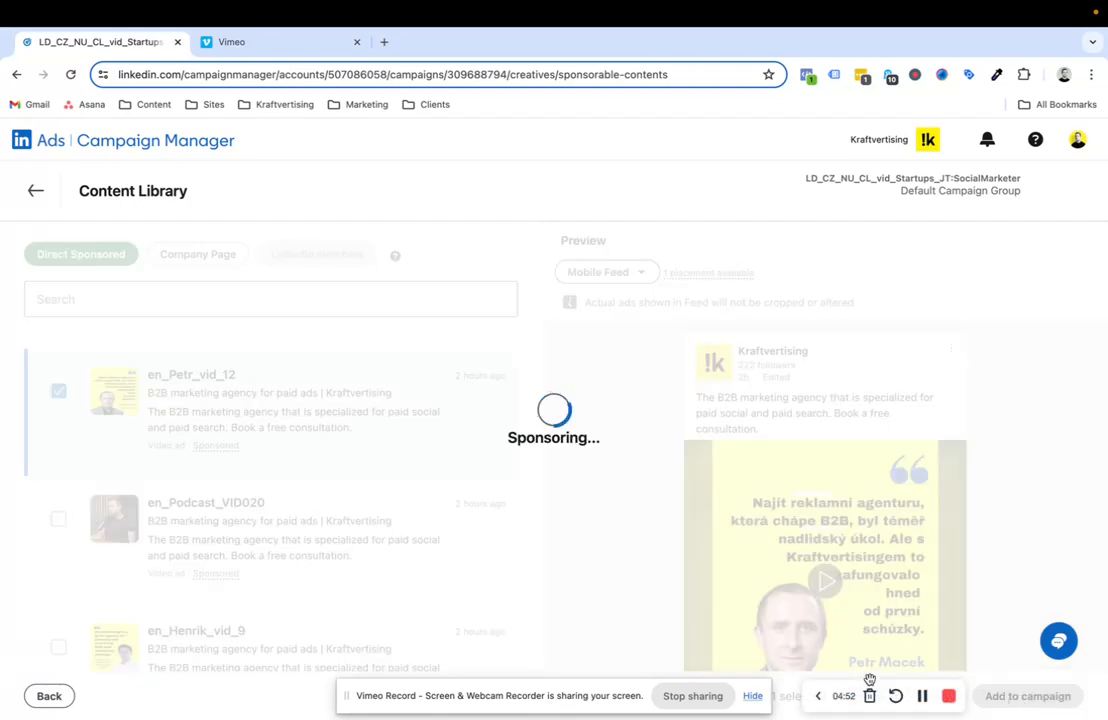
# Check the added video ad's full destination URL and its appended UTM parameters.
pyautogui.scroll(-2, 769, 517)
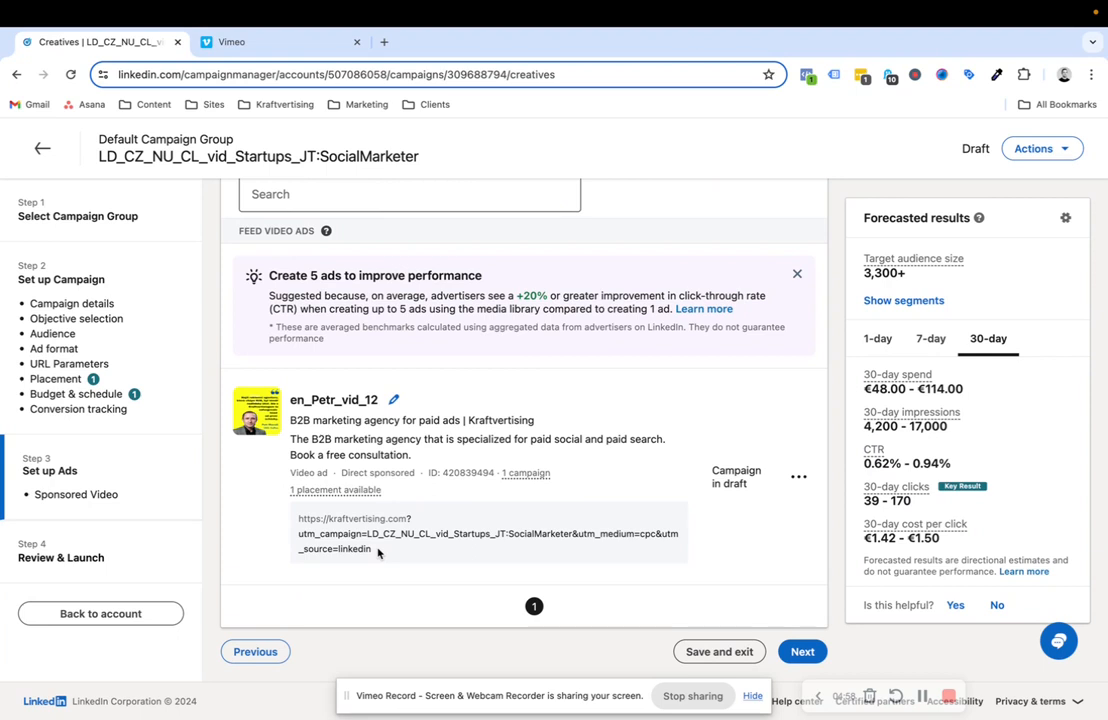
pyautogui.moveTo(371, 551); pyautogui.dragTo(296, 531)
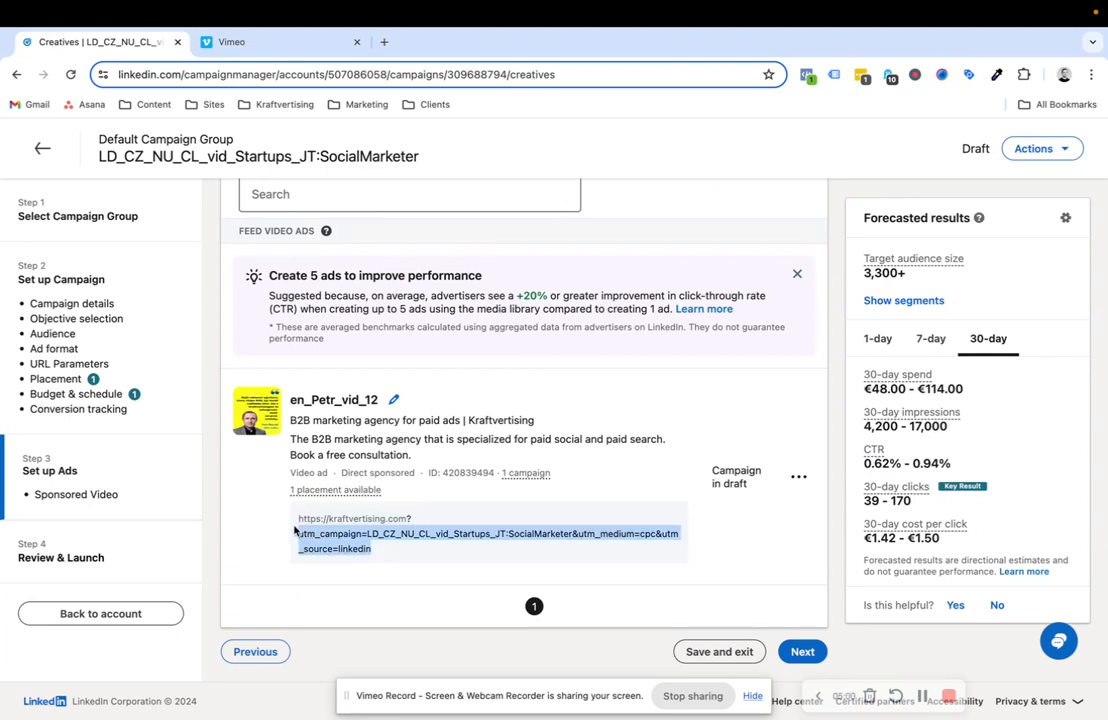
pyautogui.click(414, 552)
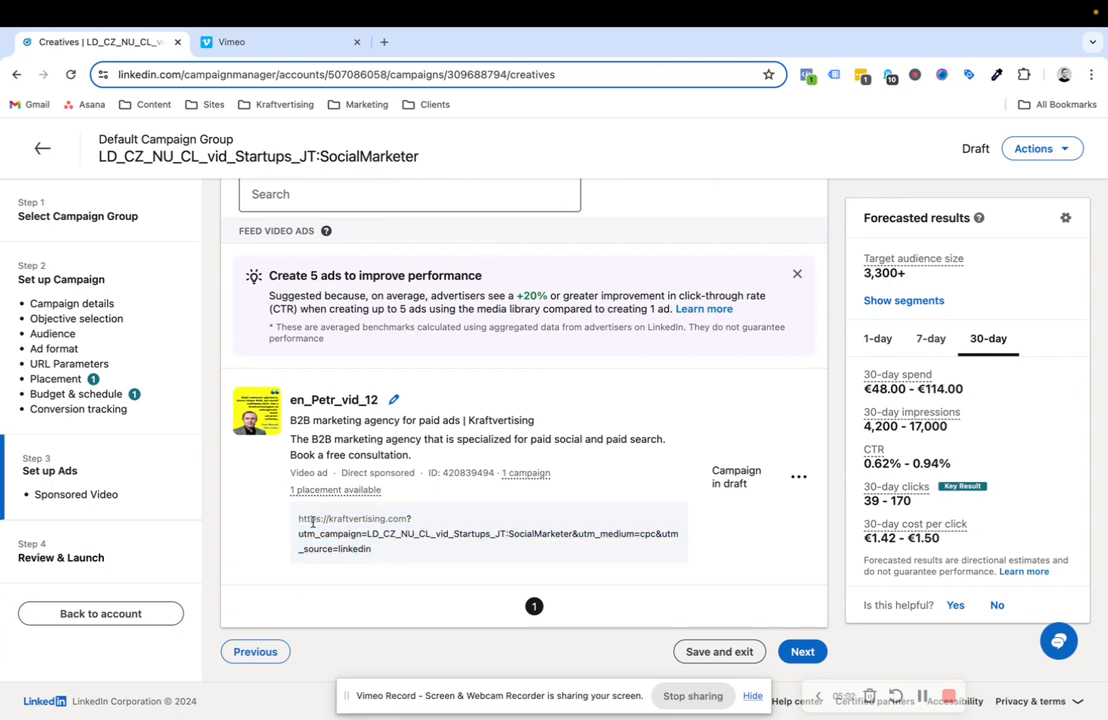
pyautogui.moveTo(297, 521); pyautogui.dragTo(392, 556)
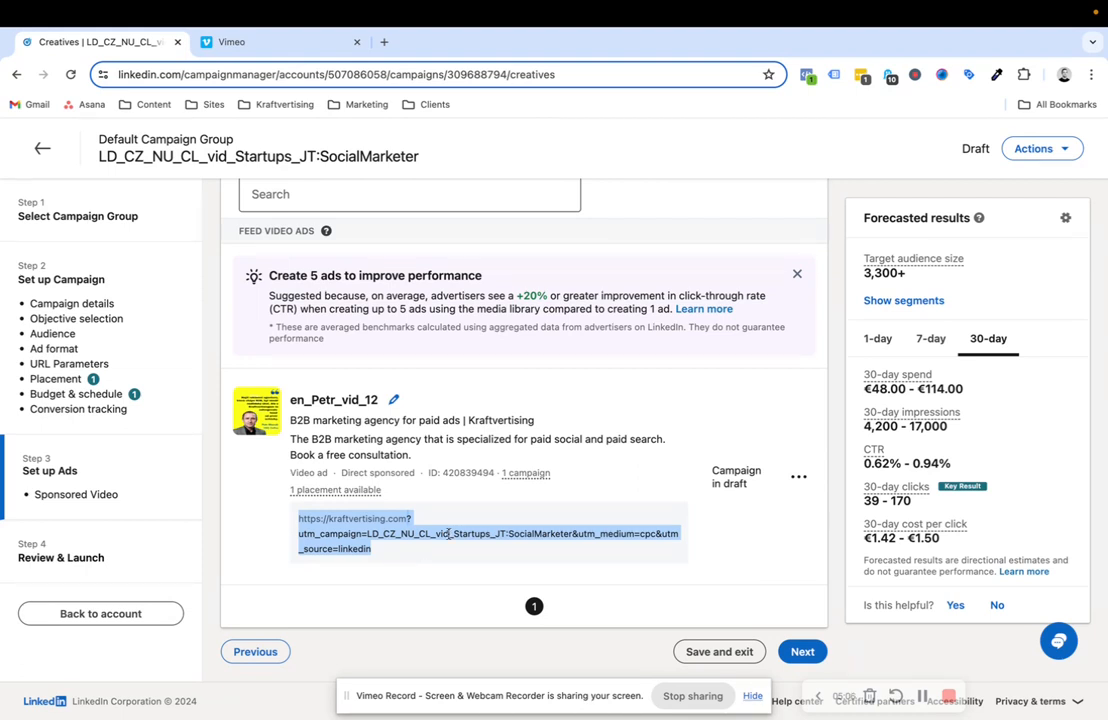
pyautogui.click(539, 573)
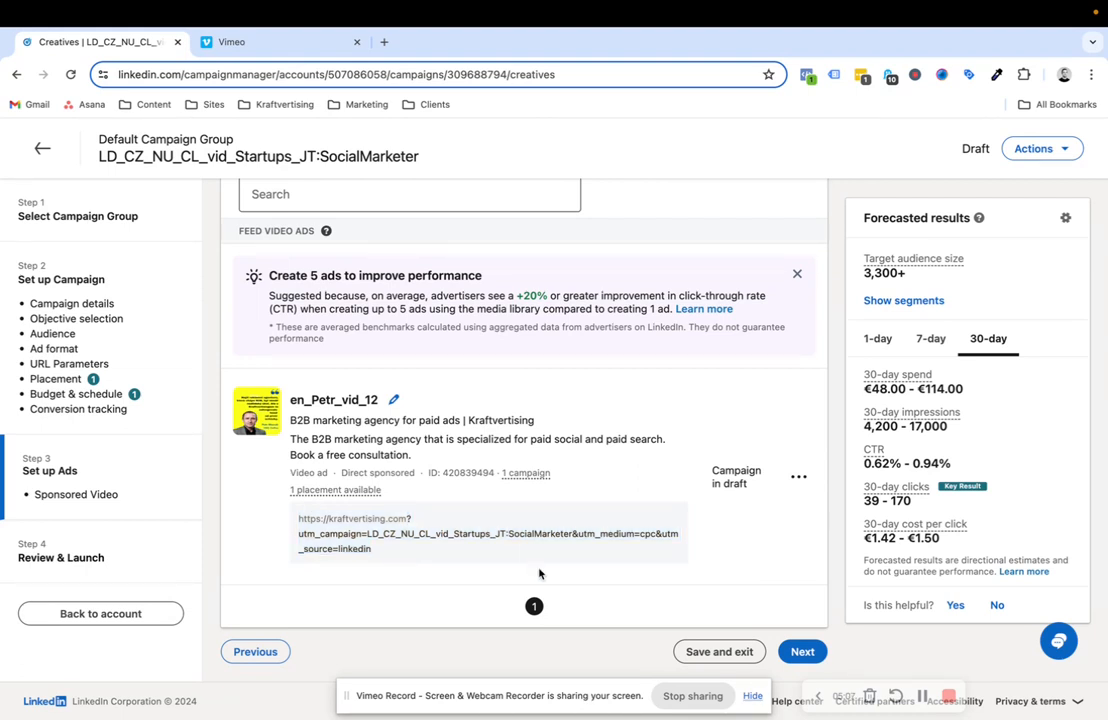
# Proceed to the campaign review, look through the summary and launch the campaign.
pyautogui.click(803, 651)
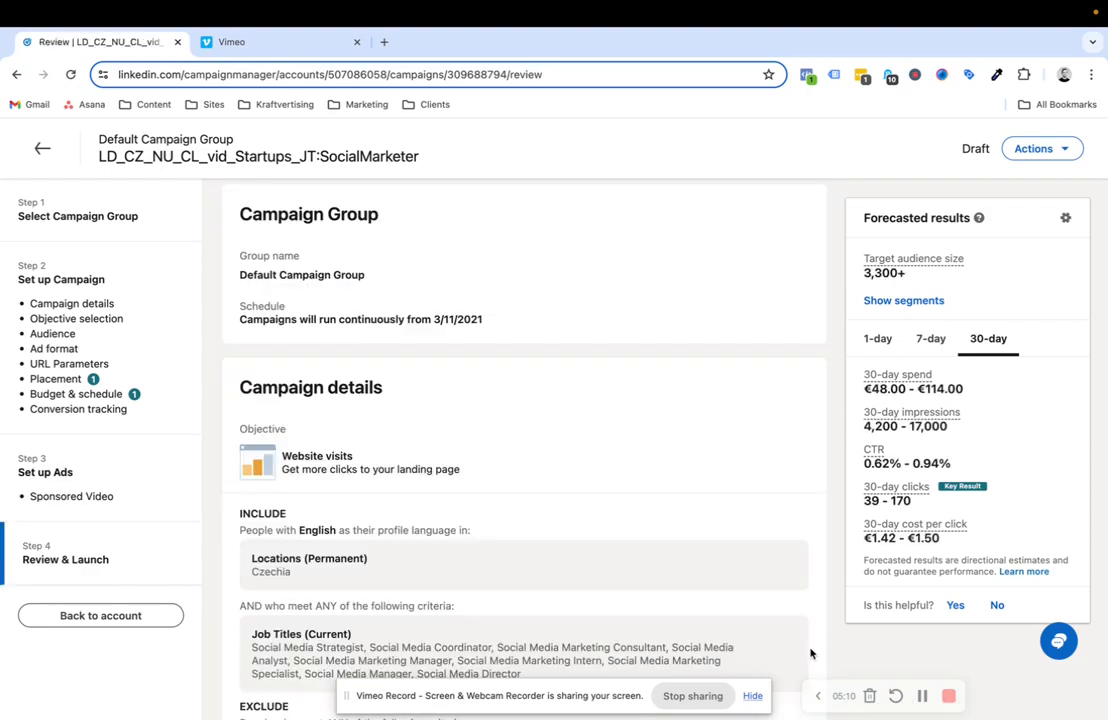
pyautogui.scroll(-10, 809, 650)
pyautogui.scroll(5, 752, 440)
pyautogui.scroll(-5, 752, 440)
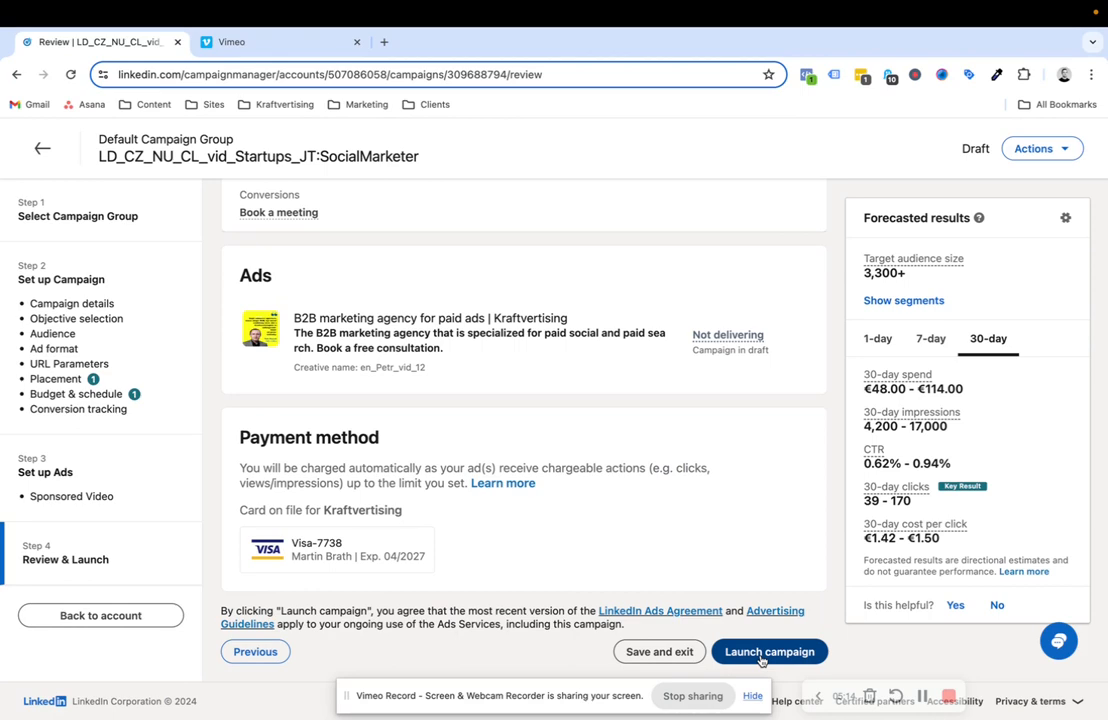
pyautogui.click(742, 662)
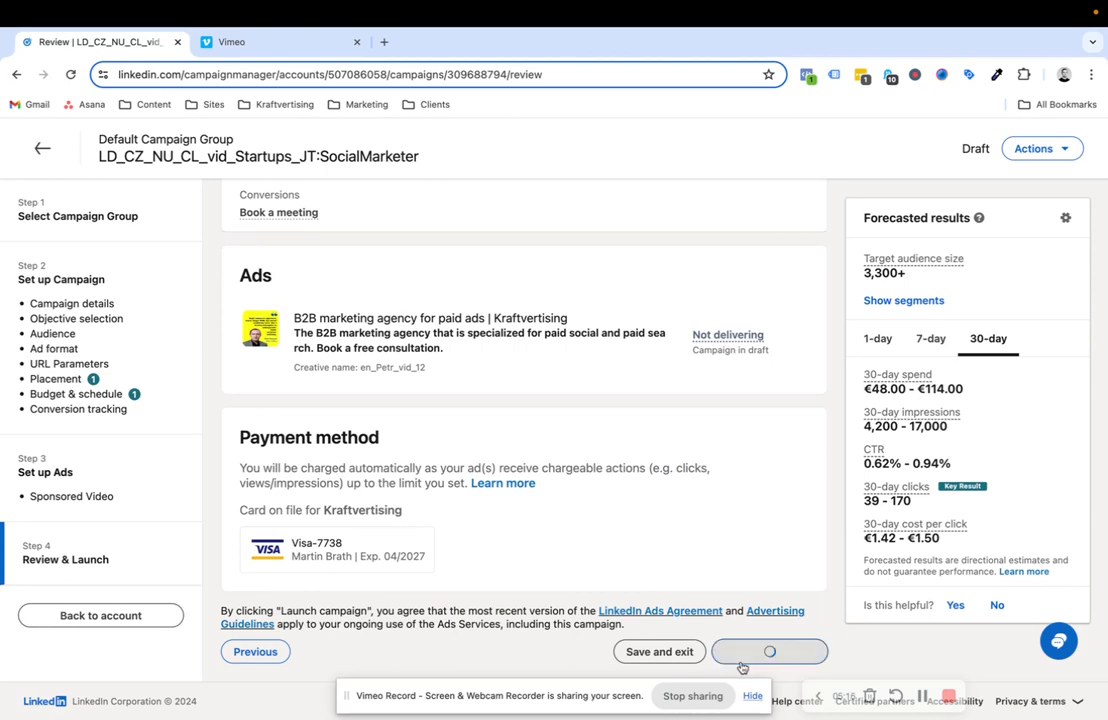